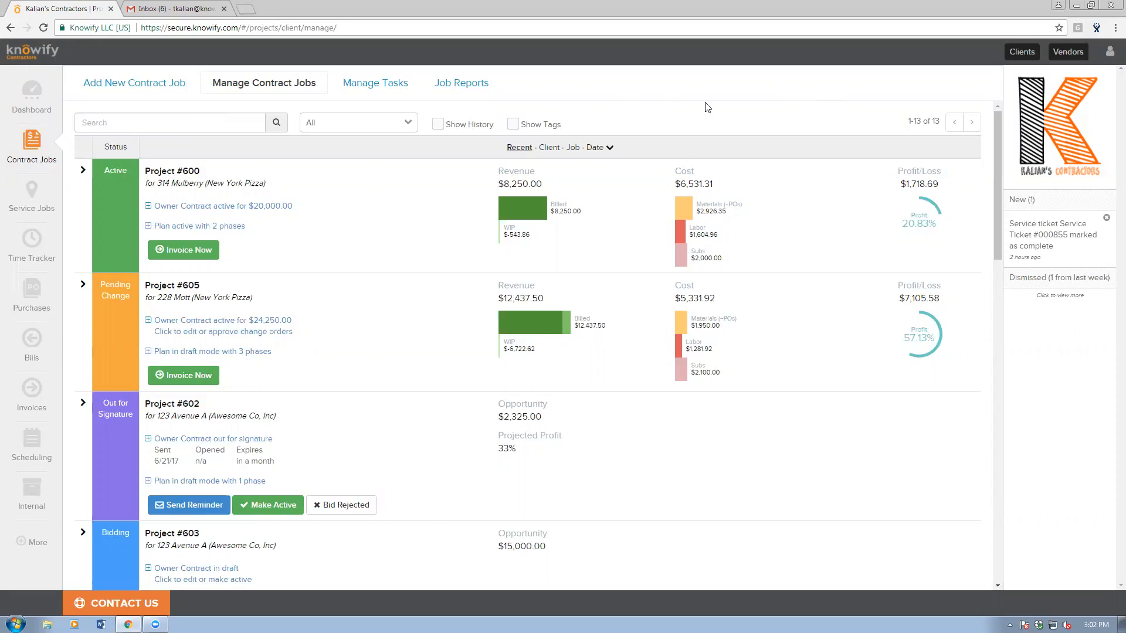
Go to Knowify's Admin Center from the user account menu.
{"action": "left_click", "coordinate": [1109, 52]}
{"action": "left_click", "coordinate": [968, 104]}
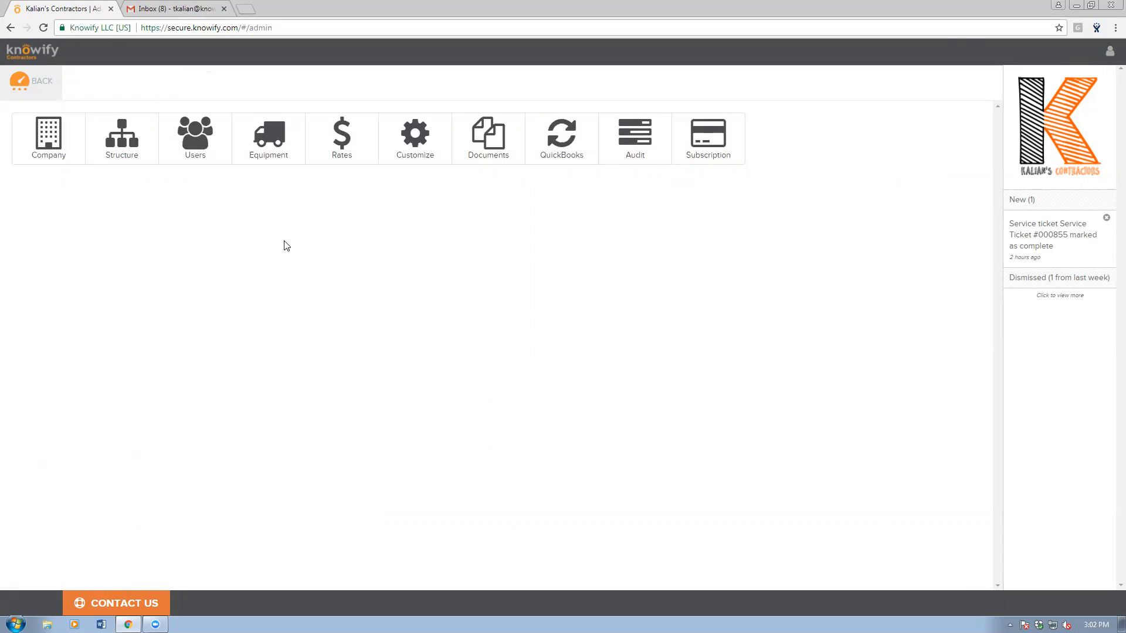
Show the Users list and view a laborer's details, closing without changes.
{"action": "left_click", "coordinate": [200, 152]}
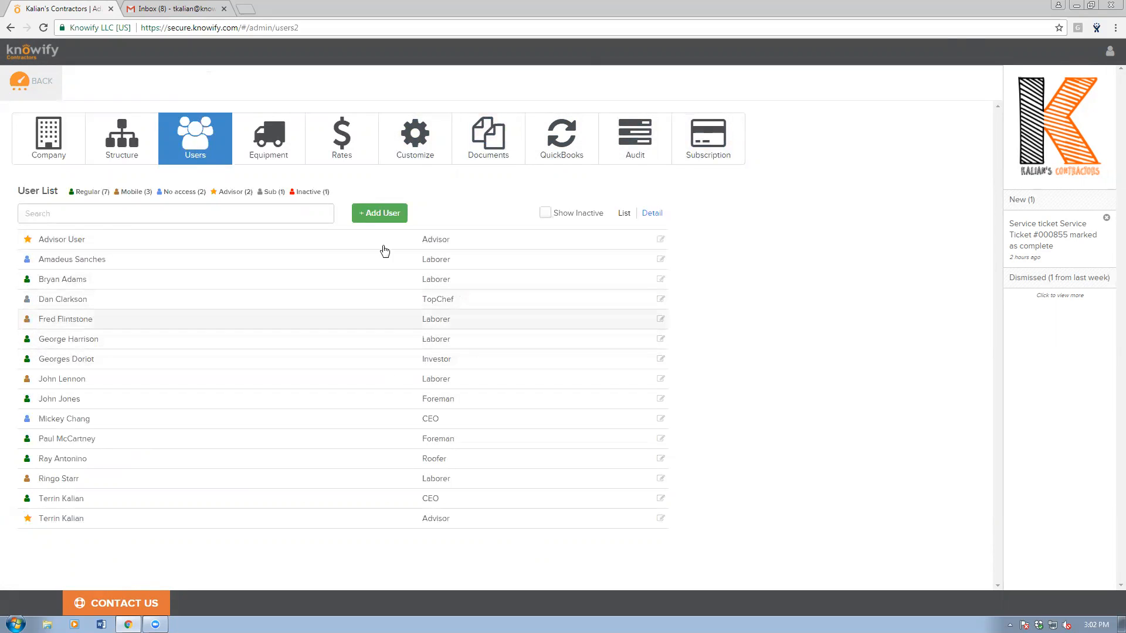
{"action": "left_click", "coordinate": [177, 208]}
{"action": "left_click", "coordinate": [240, 181]}
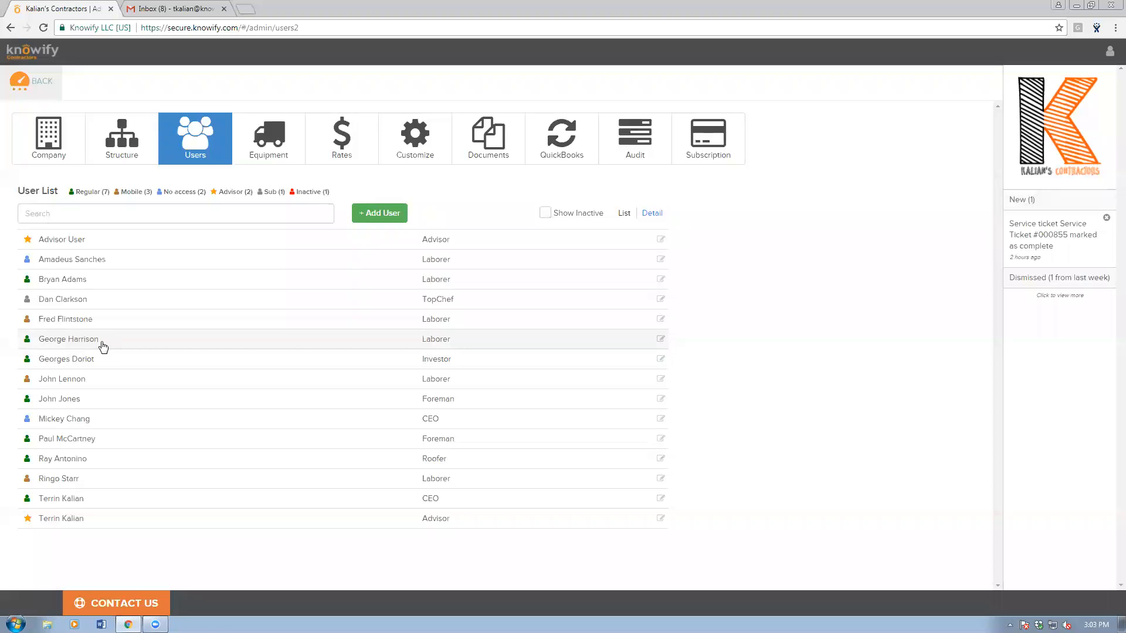
{"action": "left_click", "coordinate": [101, 340]}
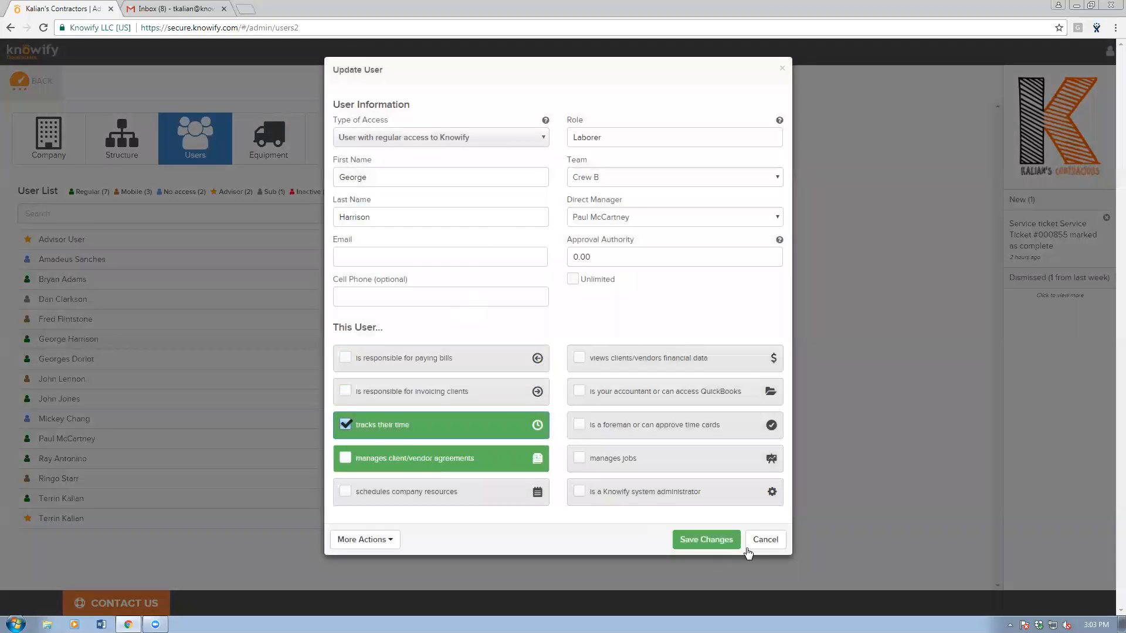
{"action": "left_click", "coordinate": [752, 541]}
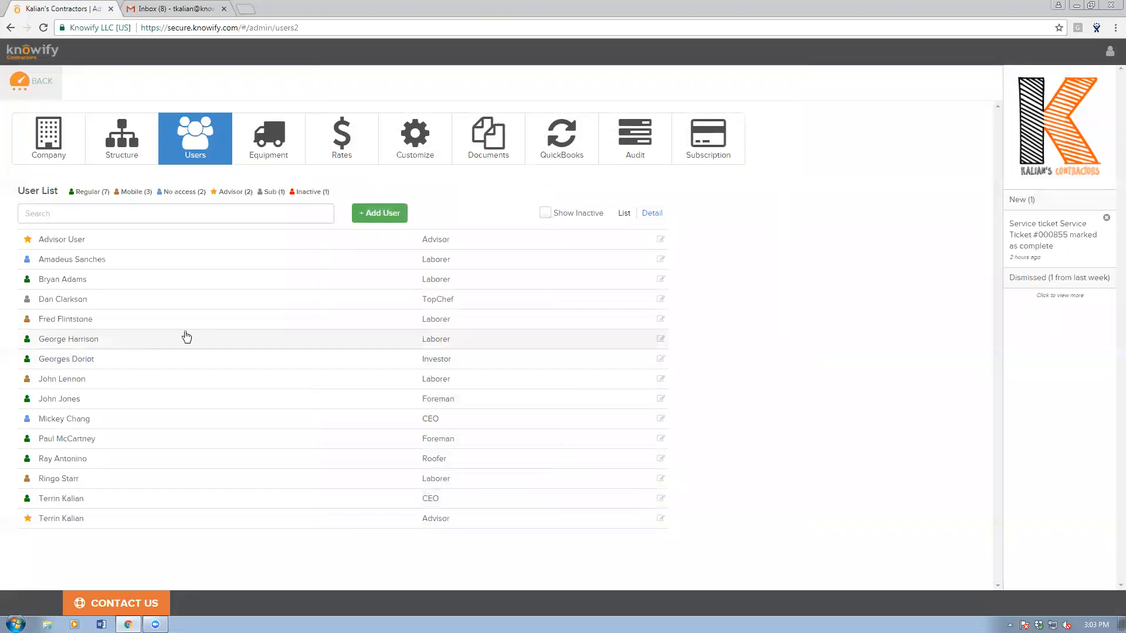
Start a new user with mobile-only access, then cancel without adding it.
{"action": "left_click", "coordinate": [380, 216]}
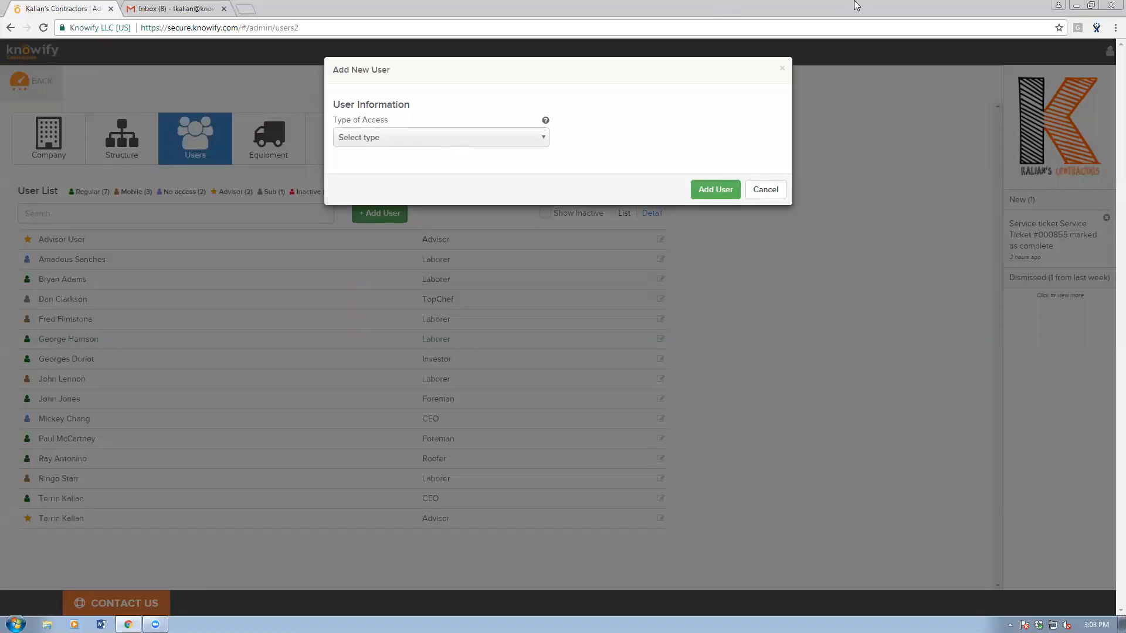
{"action": "left_click", "coordinate": [415, 138]}
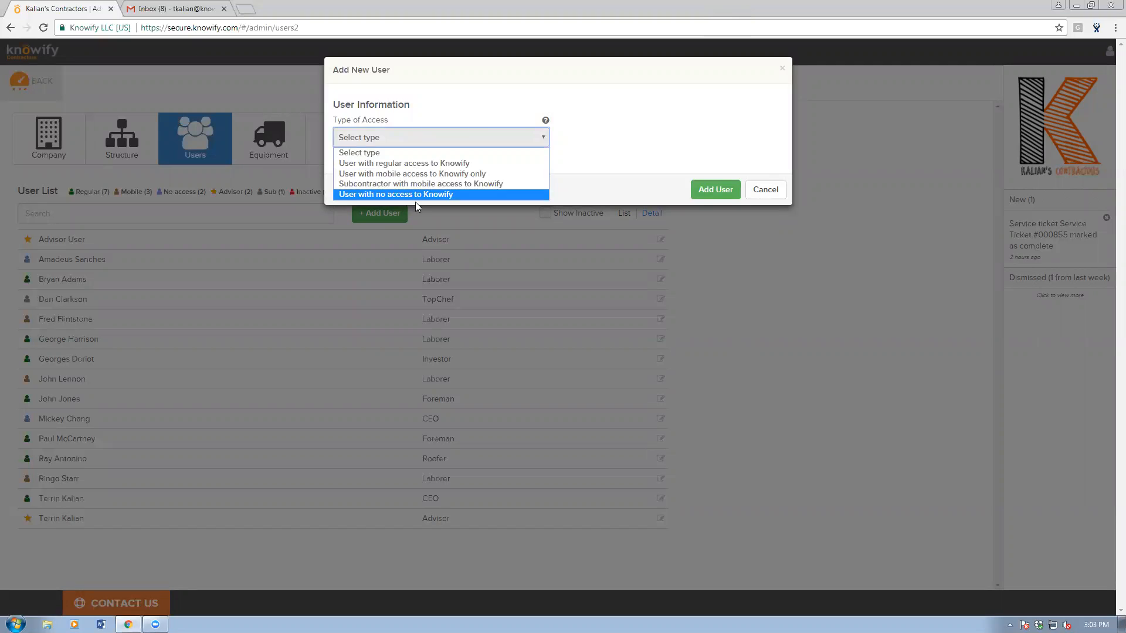
{"action": "left_click", "coordinate": [410, 174]}
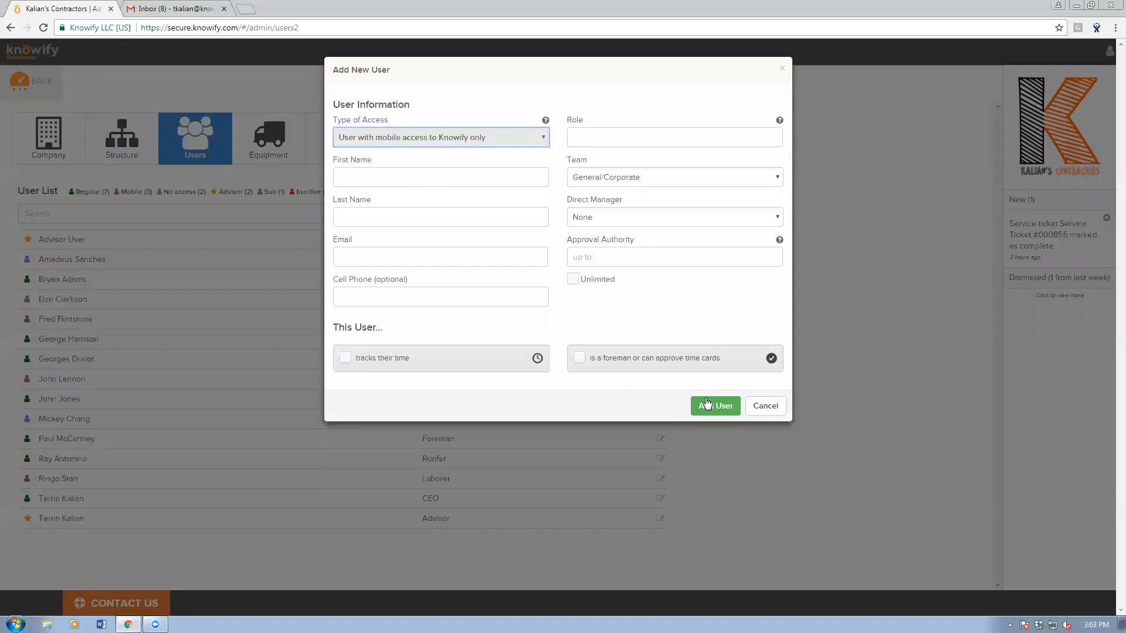
{"action": "left_click", "coordinate": [767, 408]}
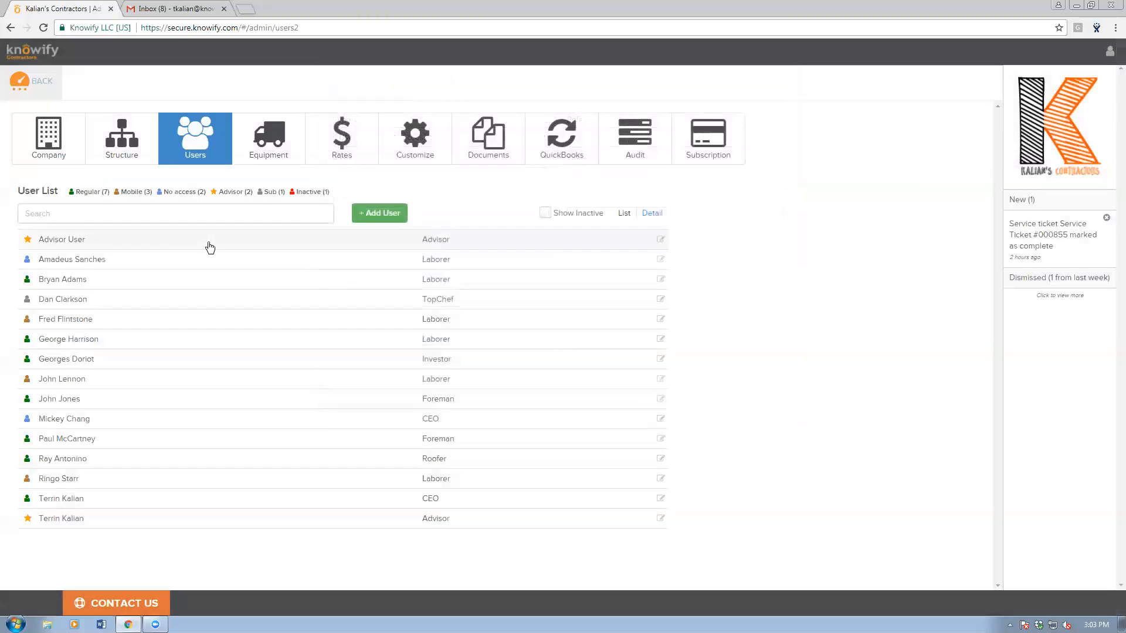
View the Equipment list, then switch to the company Documents section.
{"action": "left_click", "coordinate": [265, 141]}
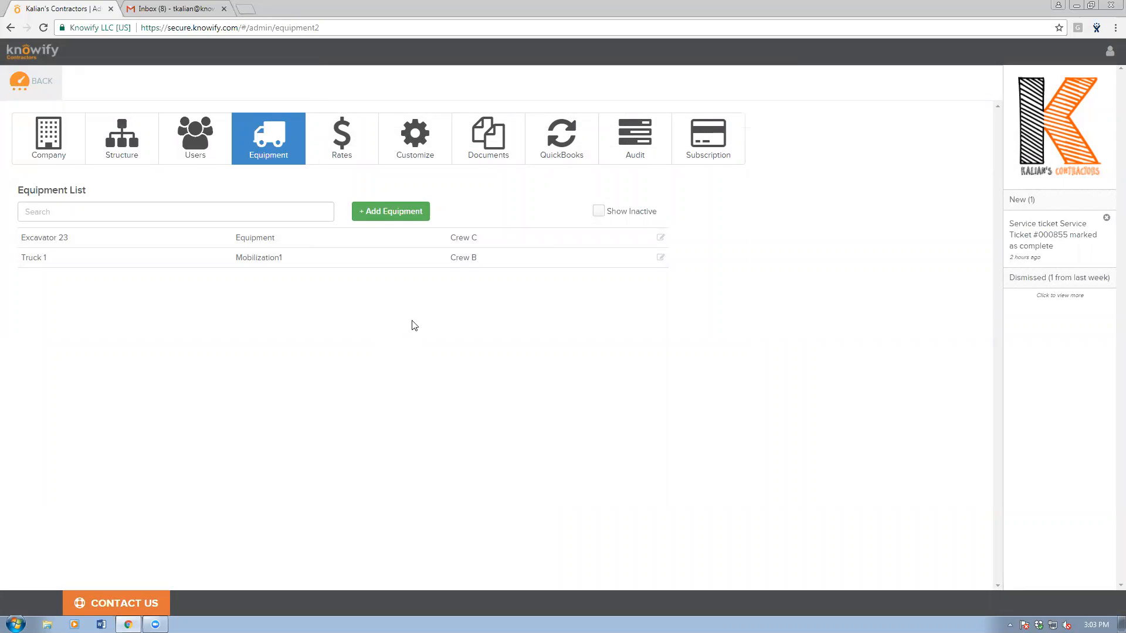
{"action": "left_click", "coordinate": [487, 158]}
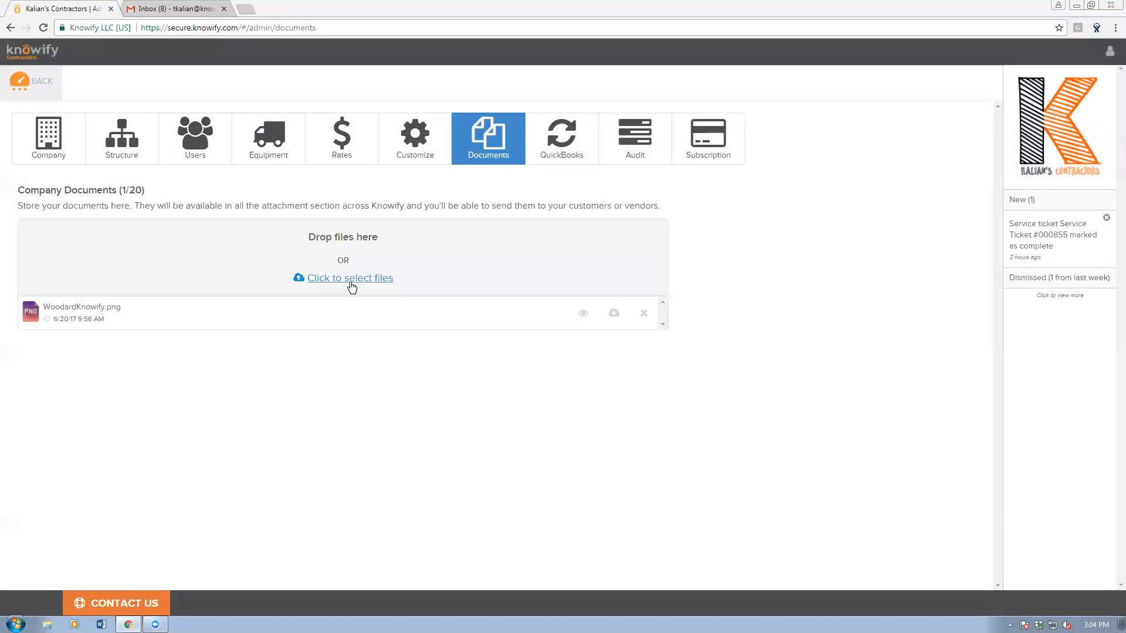
Upload the 'Invoice #896 - Project #600' PDF from Downloads to Company Documents.
{"action": "left_click", "coordinate": [352, 286]}
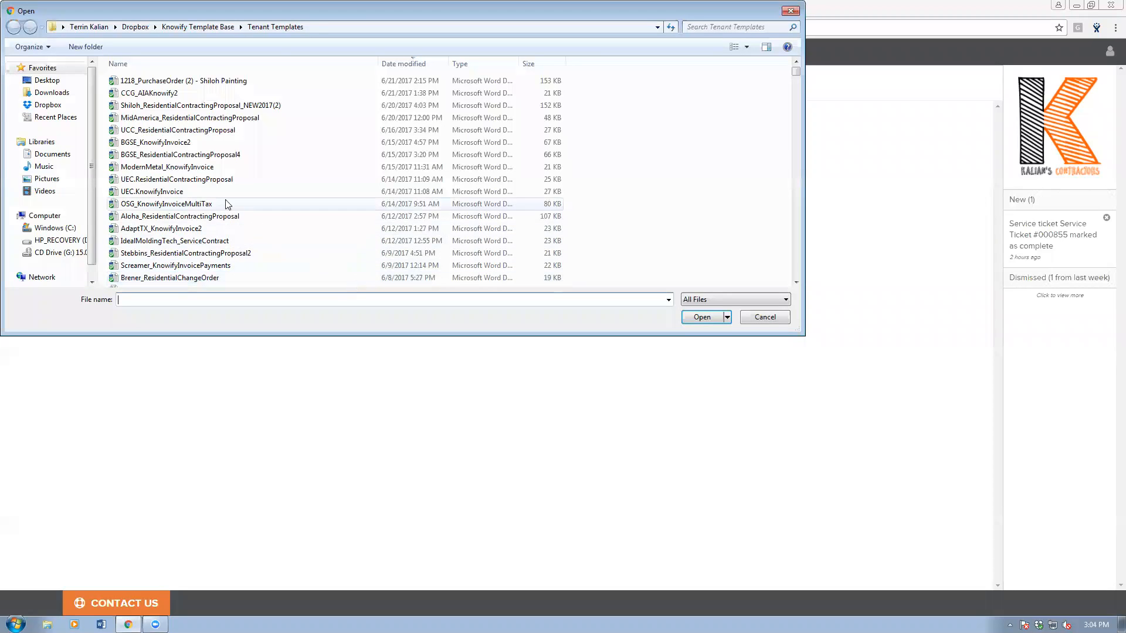
{"action": "left_click", "coordinate": [61, 96]}
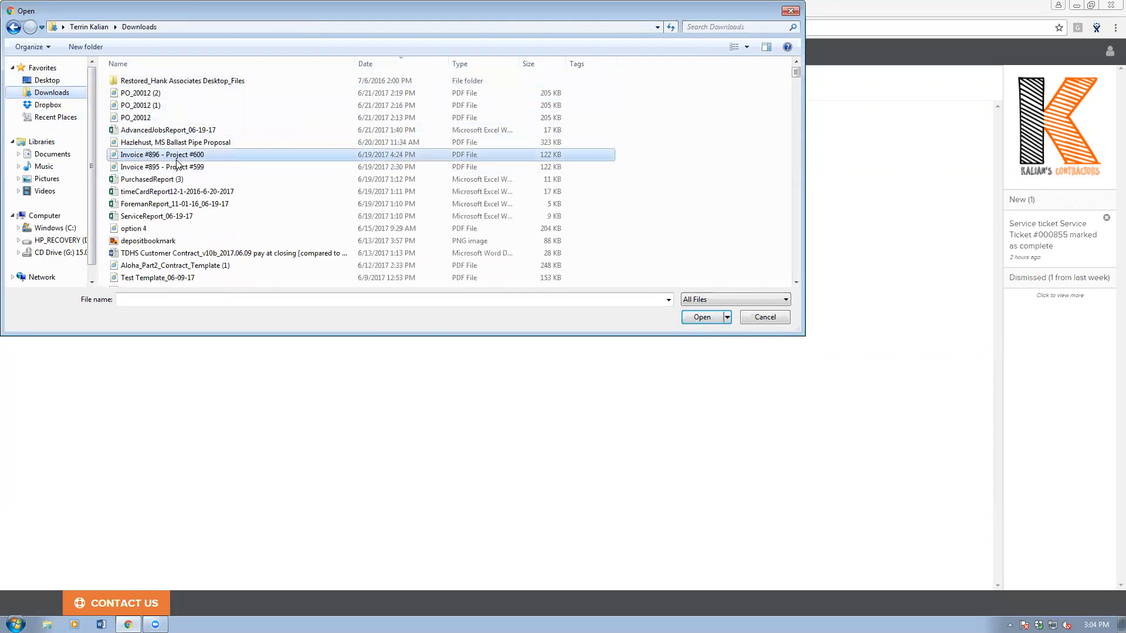
{"action": "double_click", "coordinate": [175, 157]}
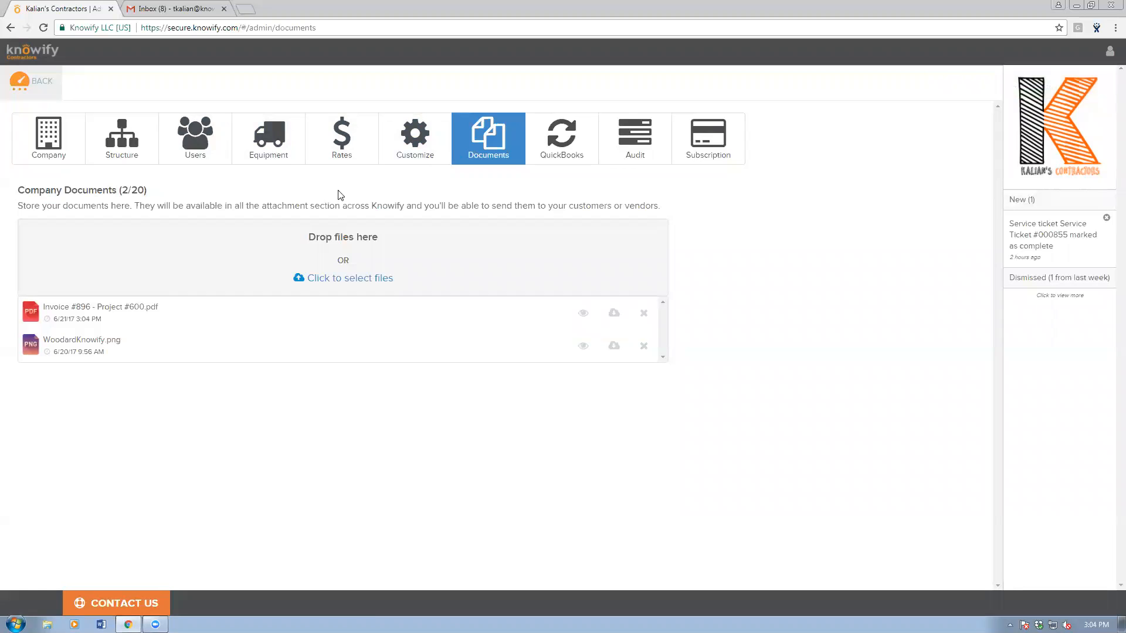
Leave admin settings and start a new job from the Contract Jobs list.
{"action": "left_click", "coordinate": [31, 82]}
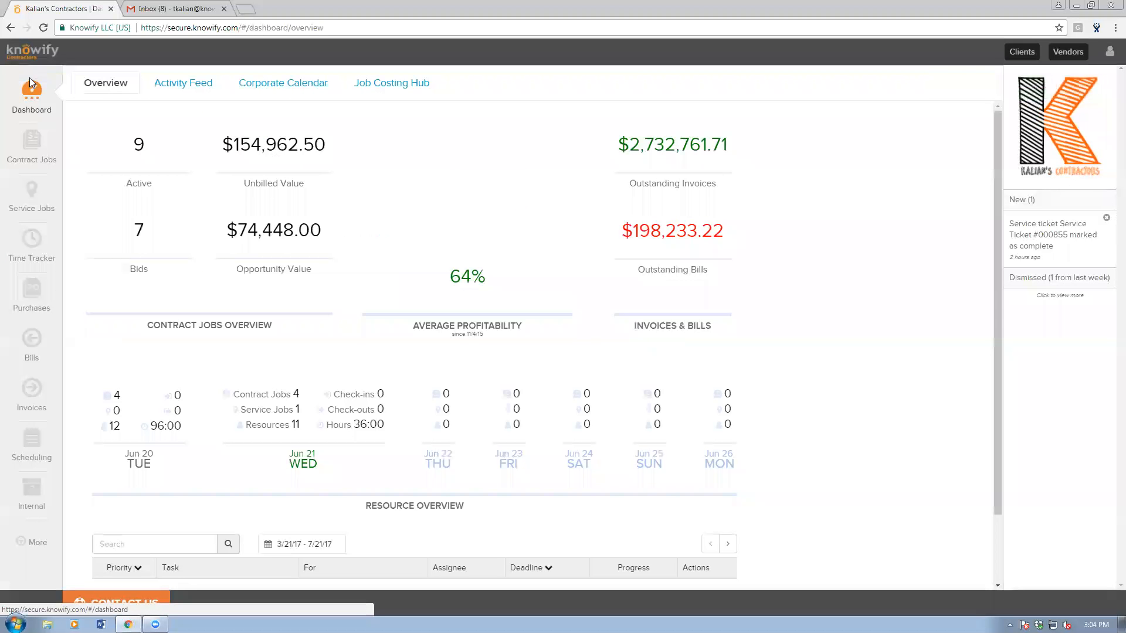
{"action": "left_click", "coordinate": [32, 142]}
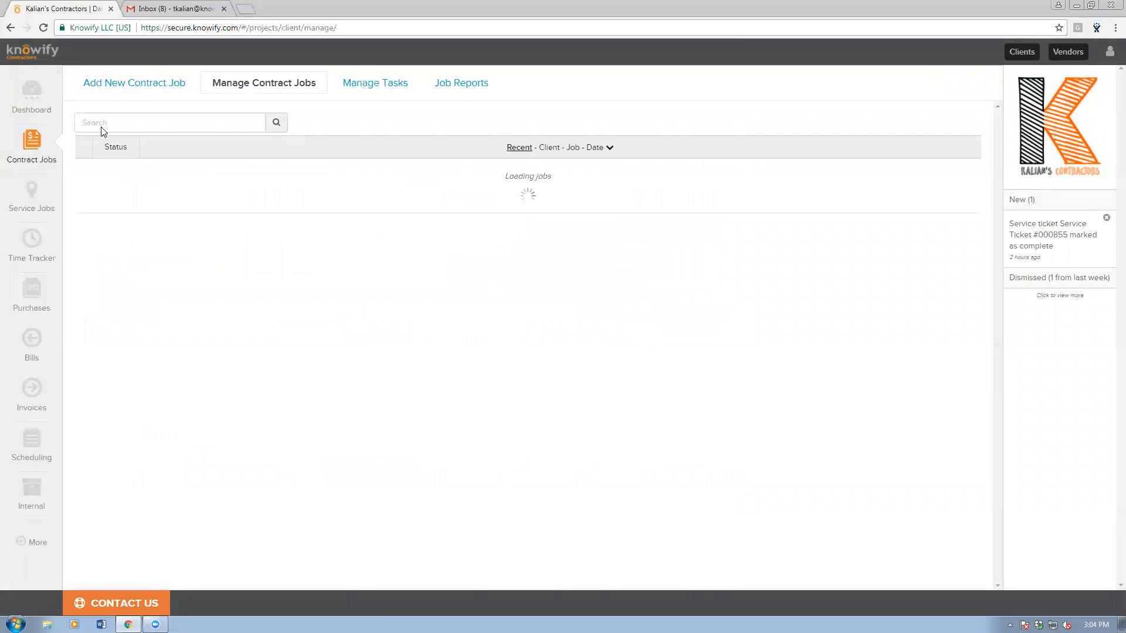
{"action": "left_click", "coordinate": [145, 88]}
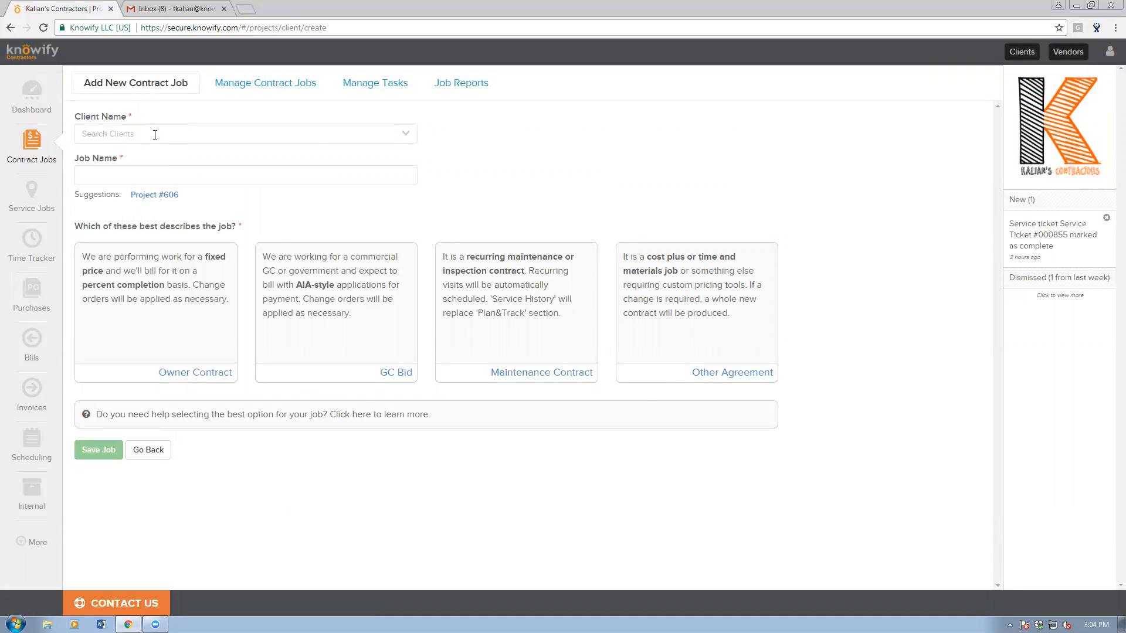
Enter the client's name in Client Name and choose to add them as a new client.
{"action": "left_click", "coordinate": [110, 138]}
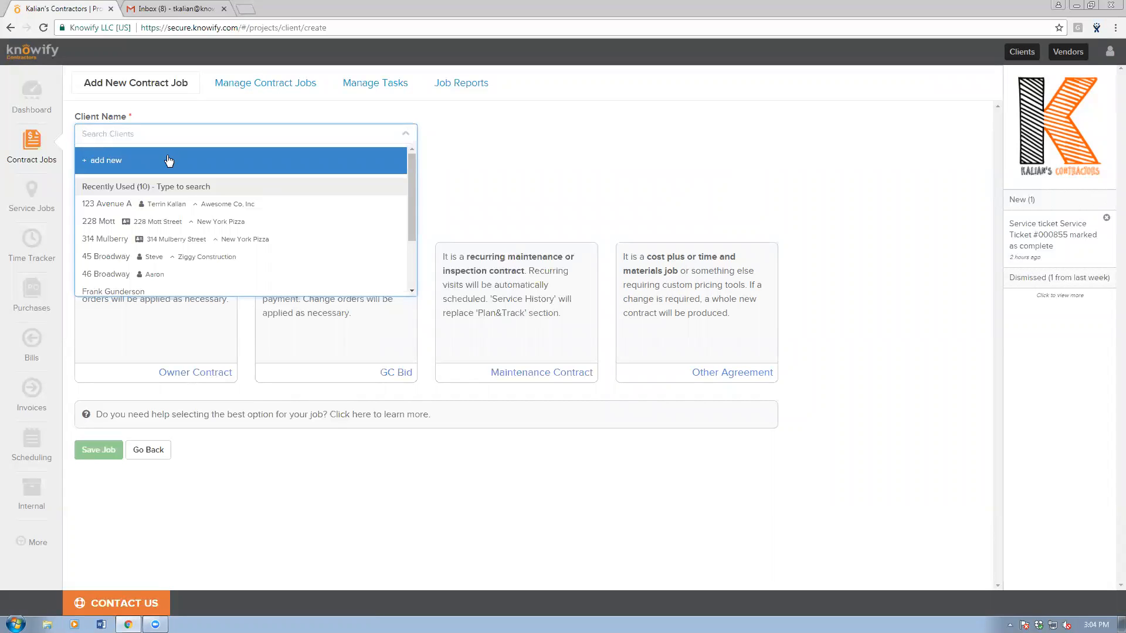
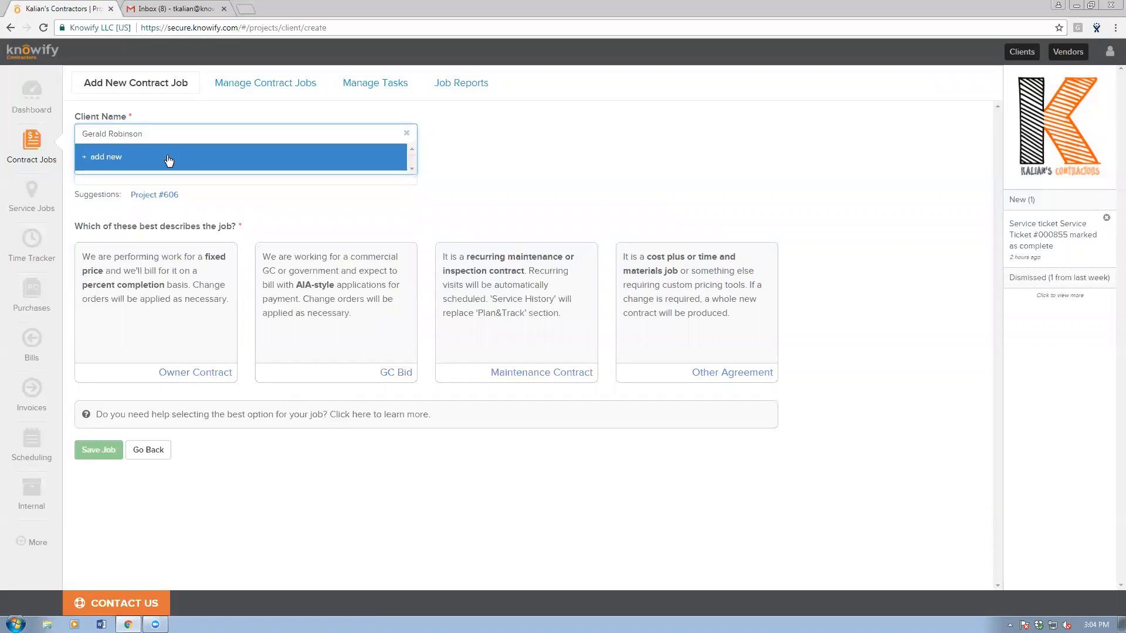
{"action": "left_click", "coordinate": [166, 157]}
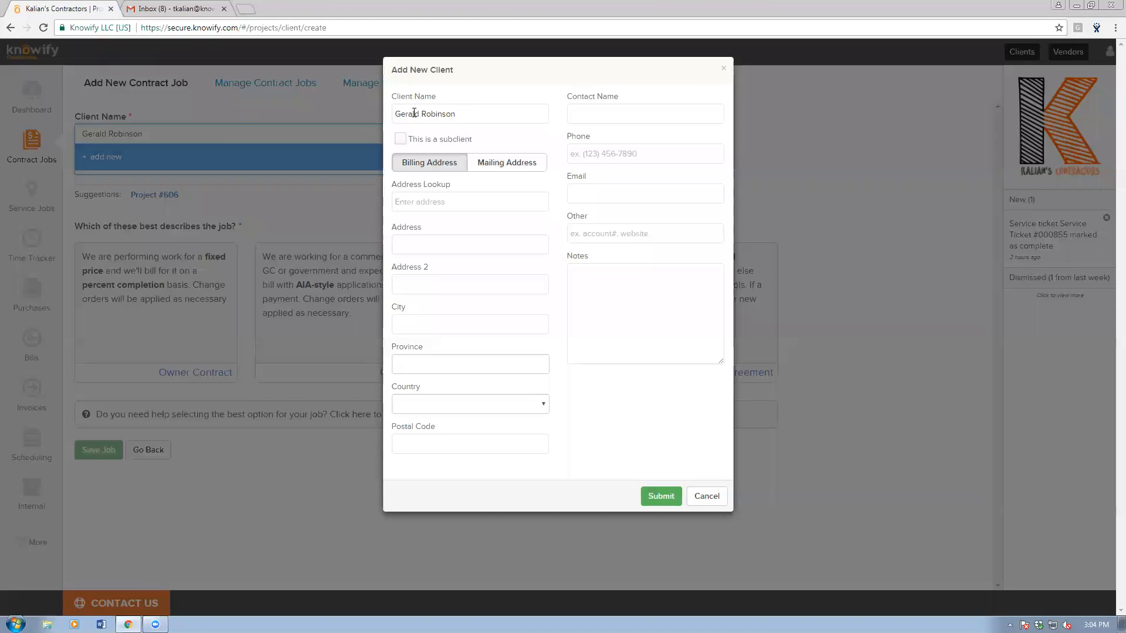
Look up and select the client's billing address from the suggestions.
{"action": "left_click", "coordinate": [448, 202]}
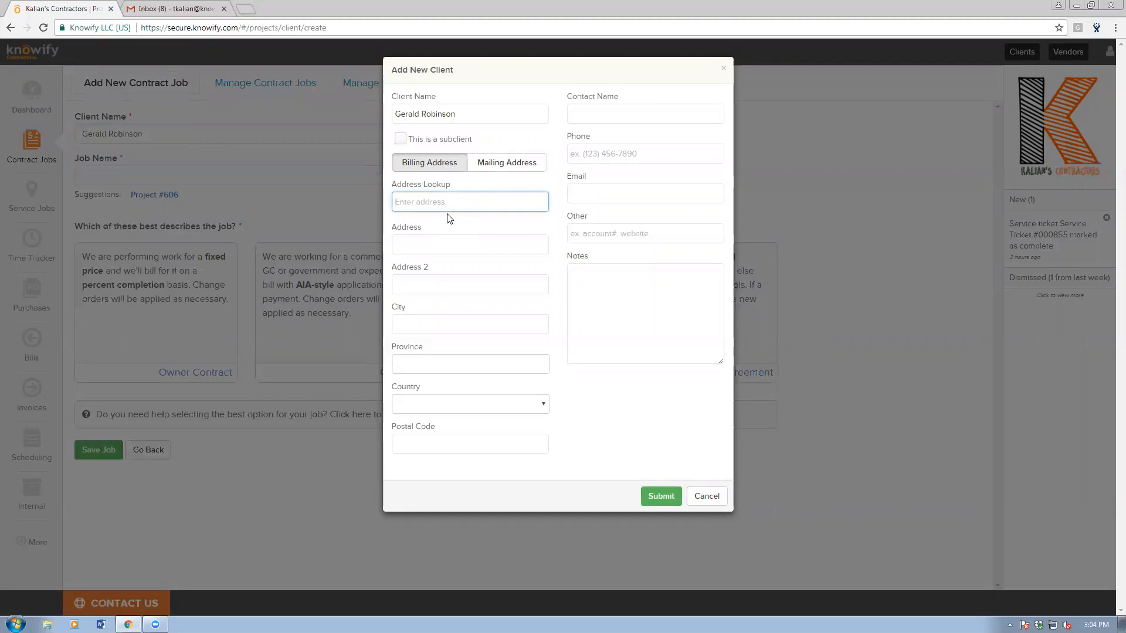
{"action": "type", "text": "635"}
{"action": "left_click", "coordinate": [447, 233]}
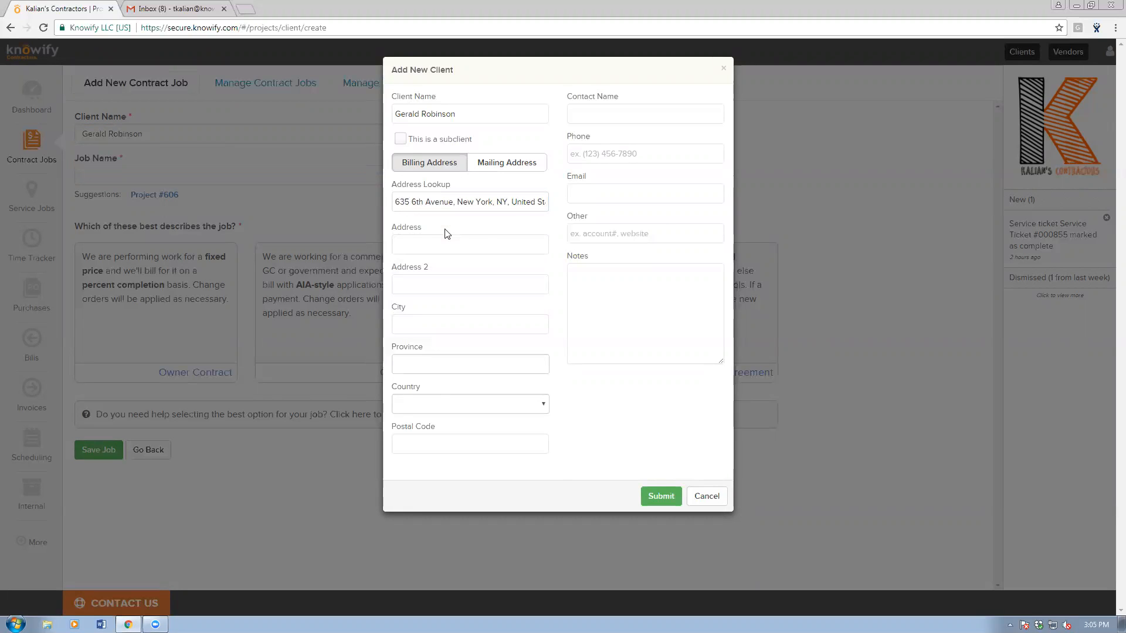
Add a note that the client found the company via the billboard, then submit.
{"action": "left_click", "coordinate": [671, 342]}
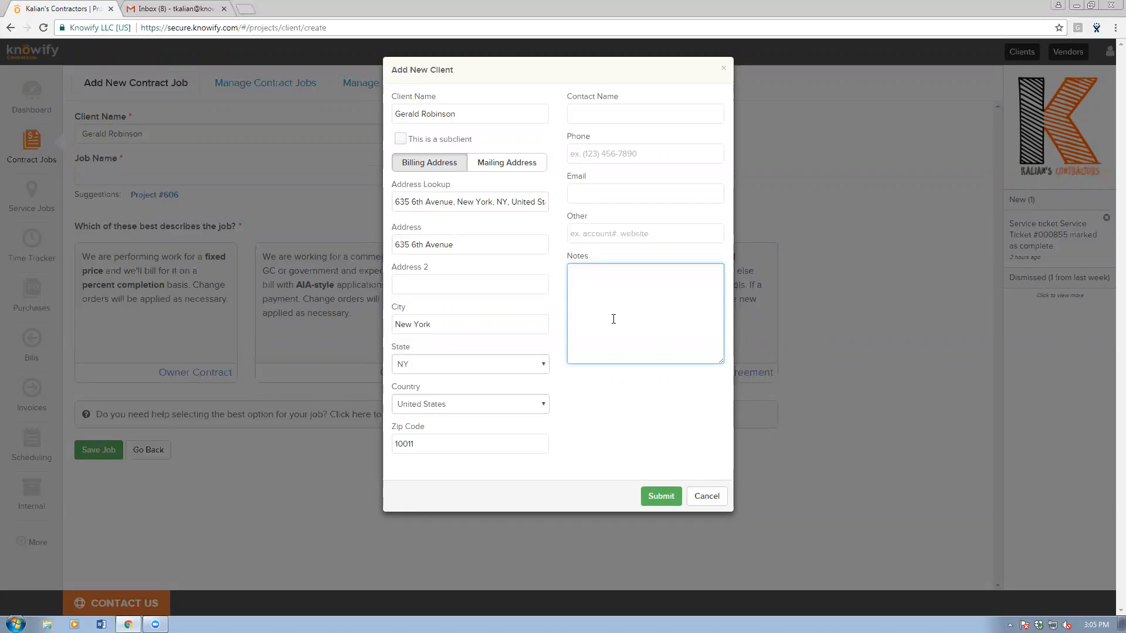
{"action": "type", "text": "Gerald foun"}
{"action": "type", "text": "d us via the bilboard on 35"}
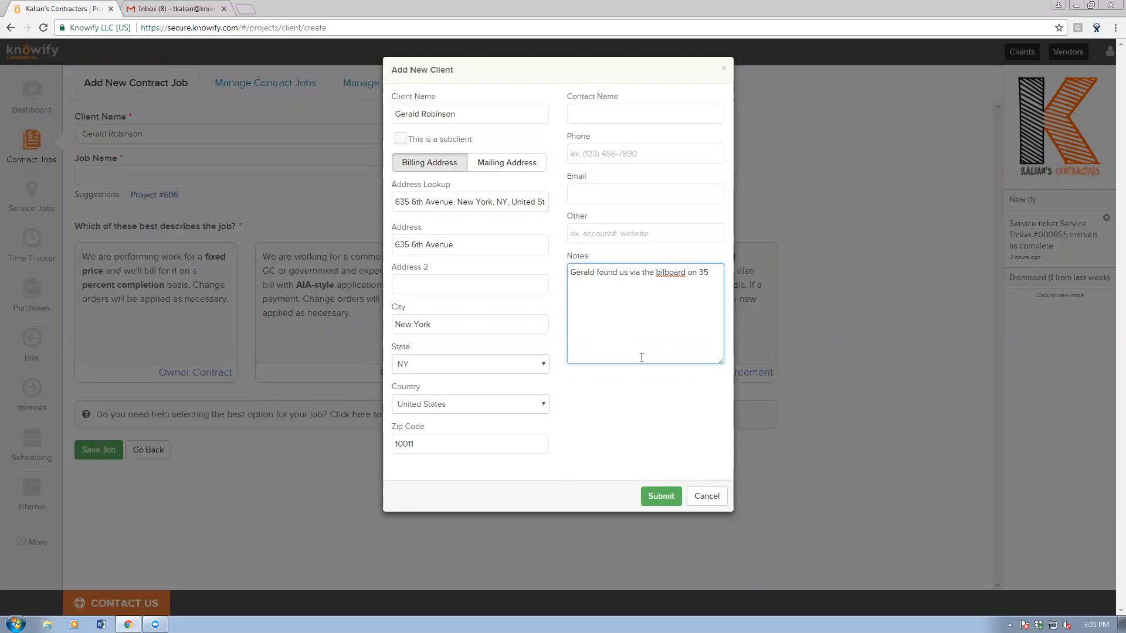
{"action": "left_click", "coordinate": [656, 402]}
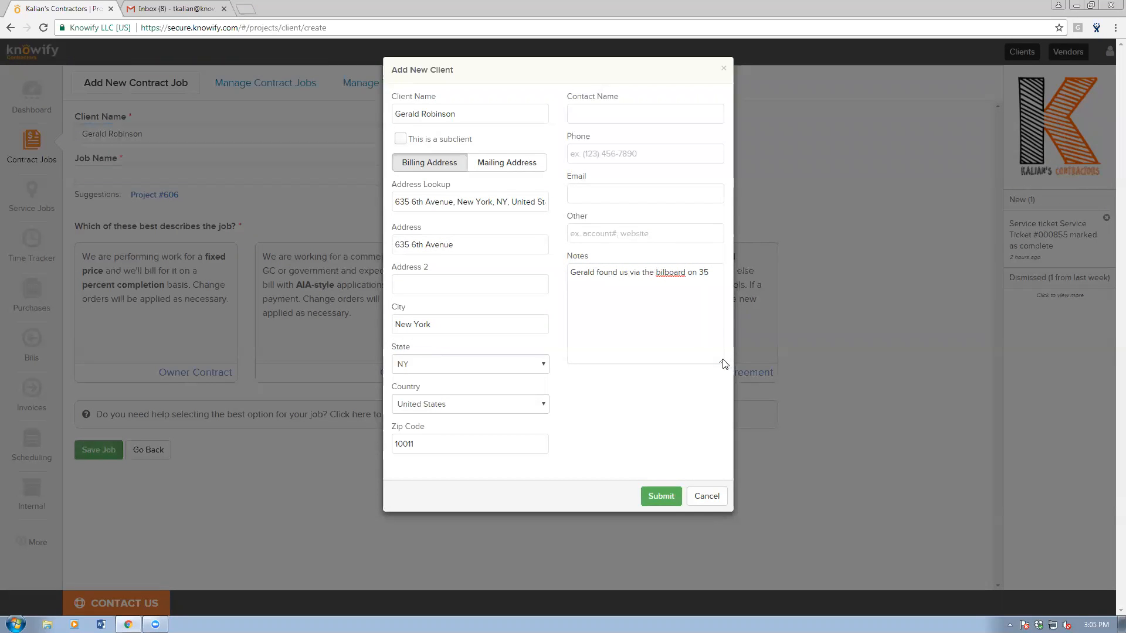
{"action": "left_click", "coordinate": [666, 272]}
{"action": "type", "text": "l"}
{"action": "left_click", "coordinate": [646, 396]}
{"action": "left_click", "coordinate": [660, 494]}
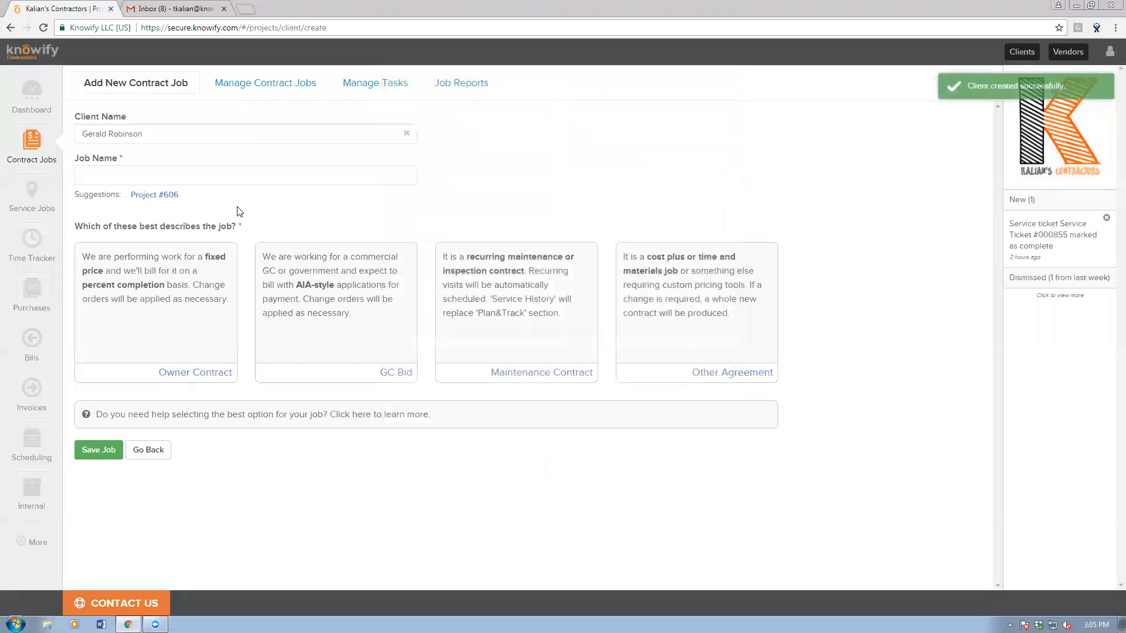
Save Project #606 as an Owner Contract with Professional costing and the client's address as site.
{"action": "left_click", "coordinate": [162, 199]}
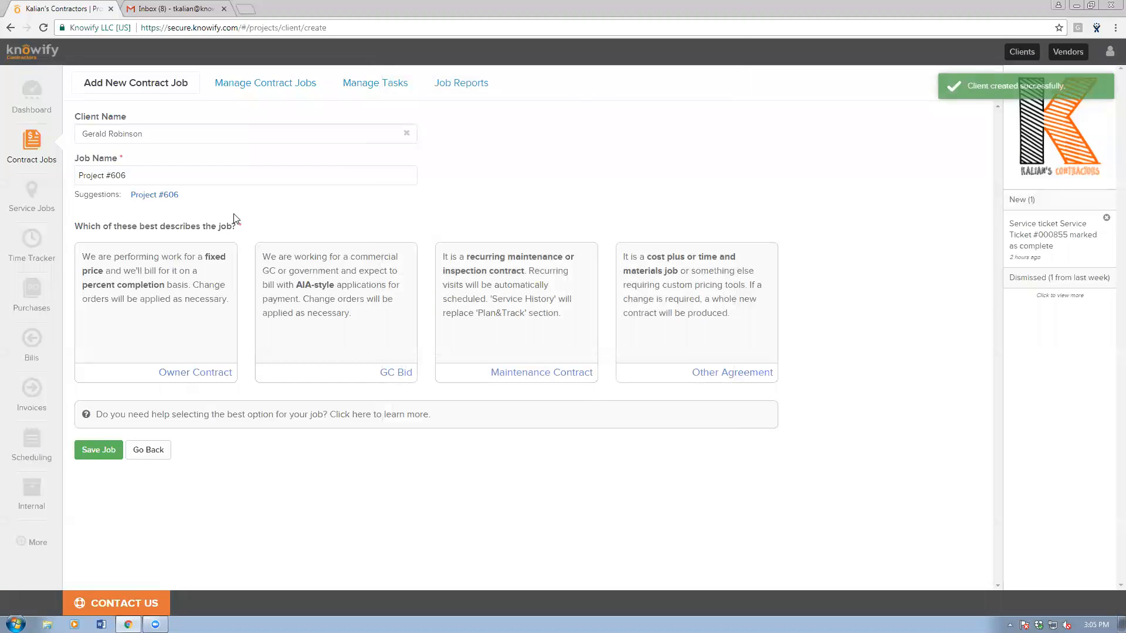
{"action": "left_click", "coordinate": [208, 301]}
{"action": "scroll", "coordinate": [543, 364], "scroll_direction": "down", "scroll_amount": 2}
{"action": "left_click", "coordinate": [543, 364]}
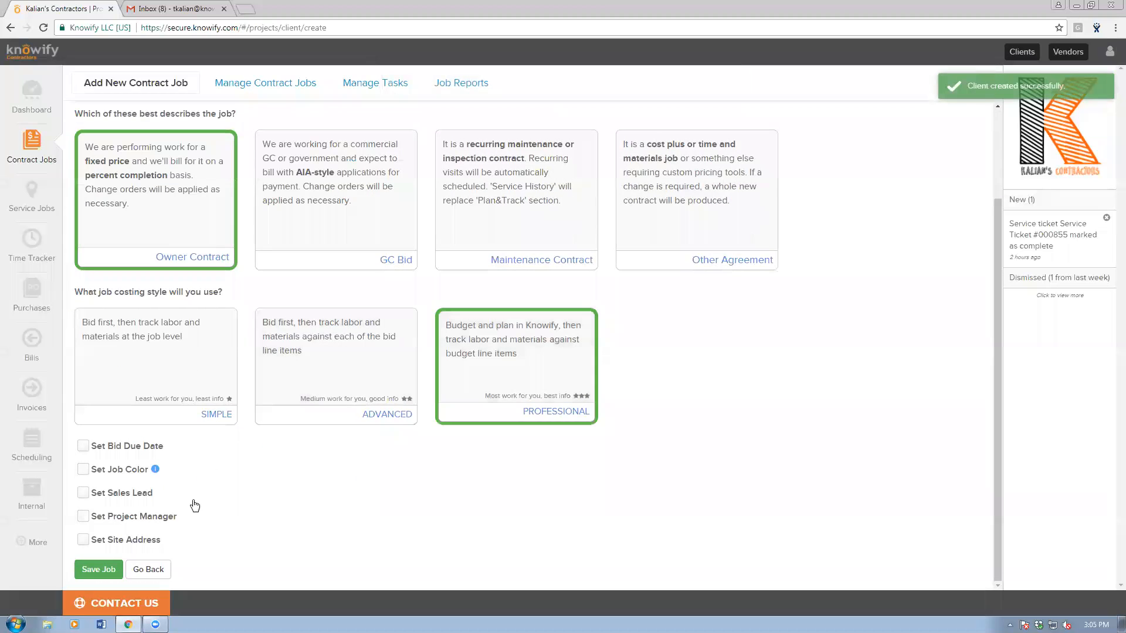
{"action": "left_click", "coordinate": [84, 539]}
{"action": "scroll", "coordinate": [117, 515], "scroll_direction": "down", "scroll_amount": 4}
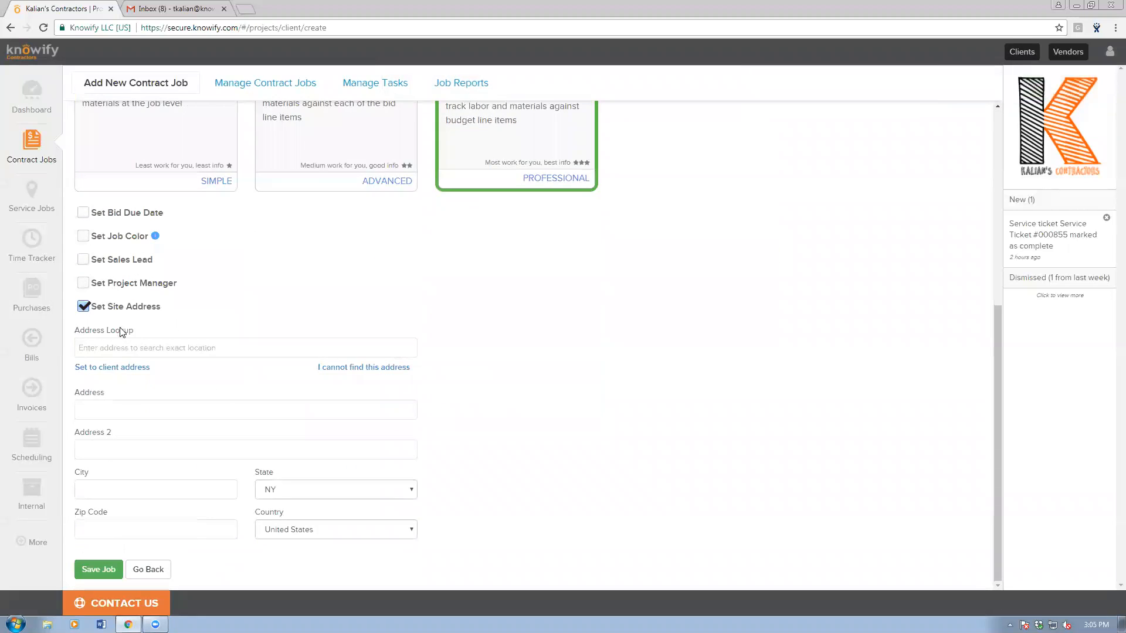
{"action": "left_click", "coordinate": [113, 367]}
{"action": "left_click", "coordinate": [99, 569]}
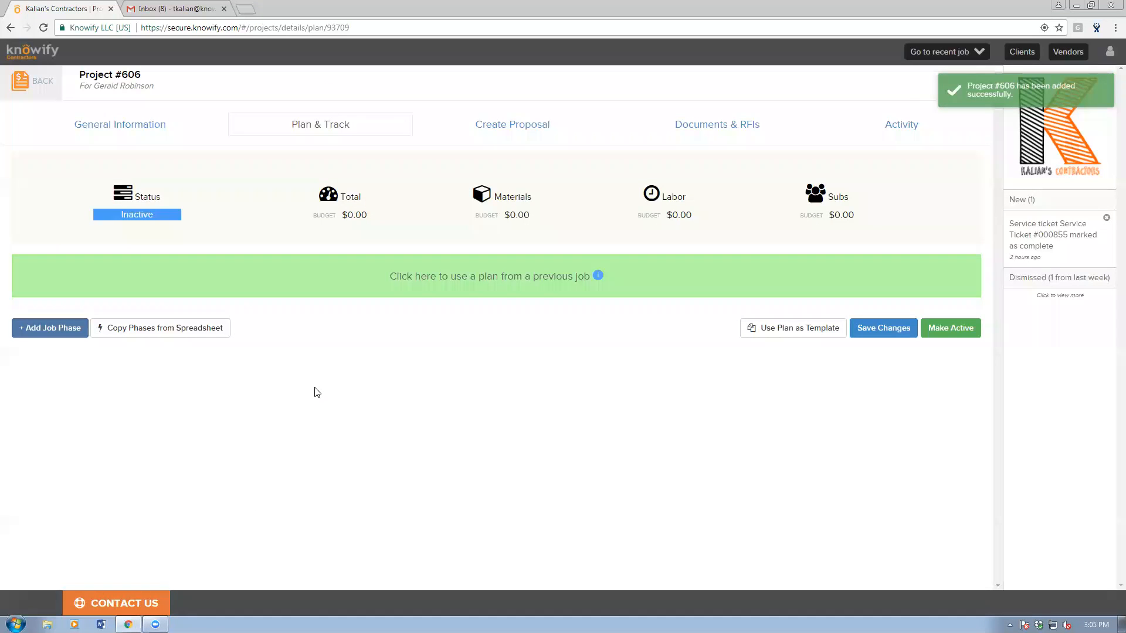
Add an AV Installation job phase, saved as a new catalog service.
{"action": "left_click", "coordinate": [44, 328]}
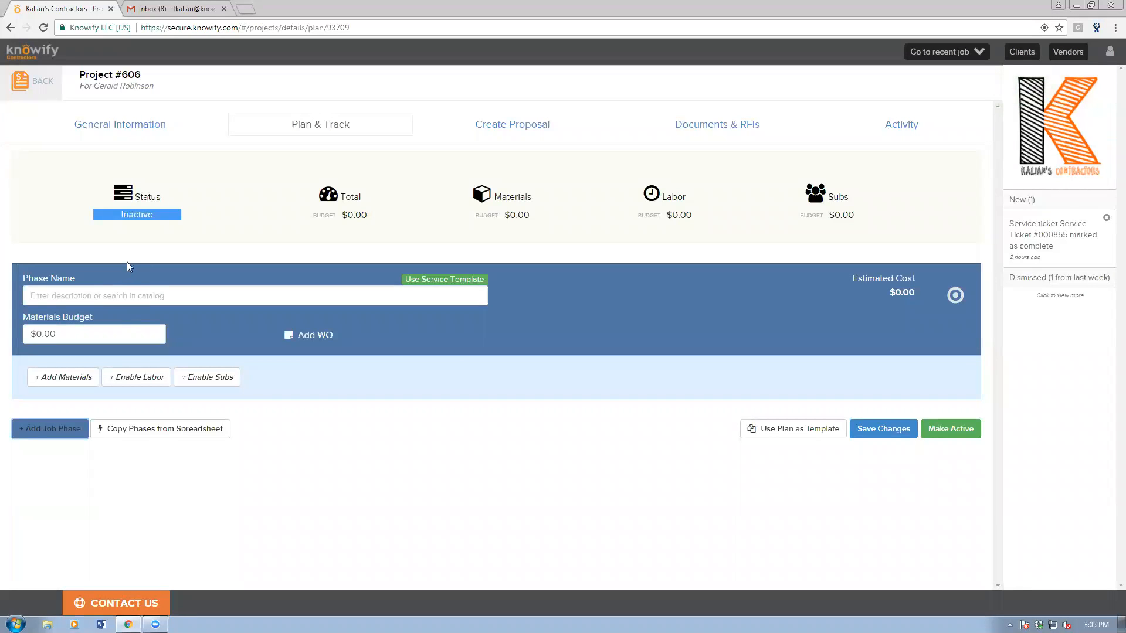
{"action": "left_click", "coordinate": [162, 299]}
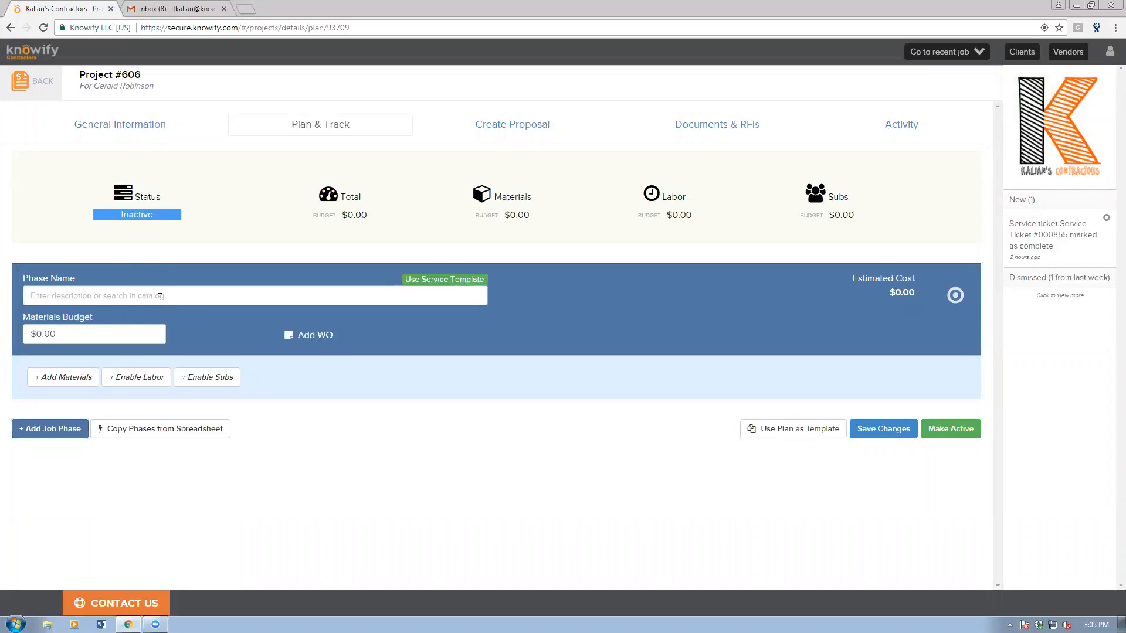
{"action": "type", "text": "AV Installation"}
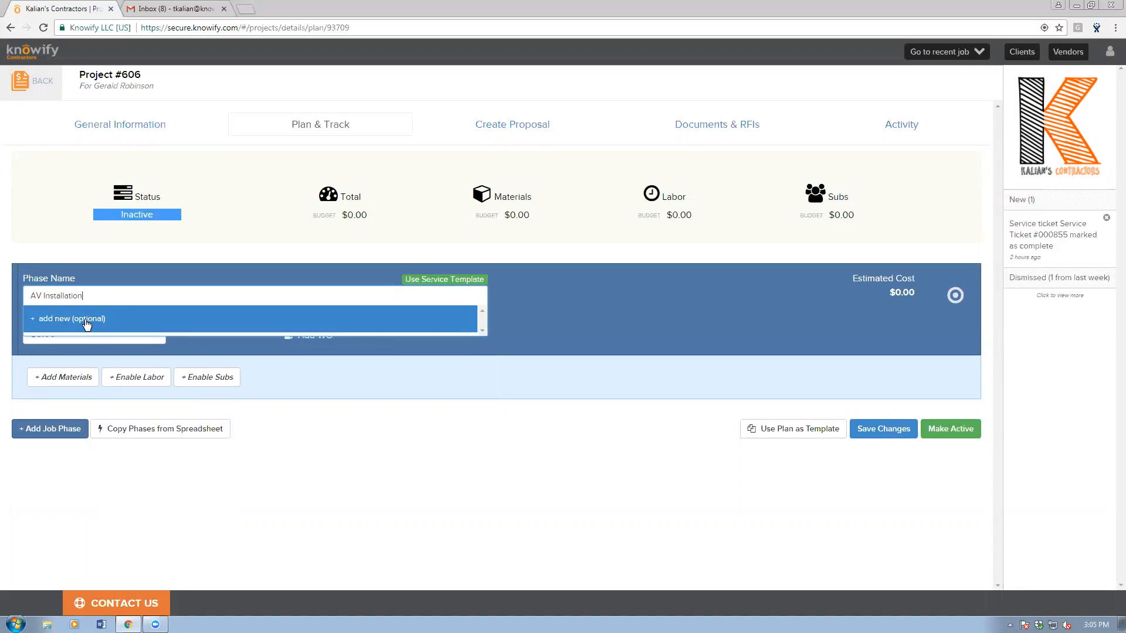
{"action": "left_click", "coordinate": [63, 324]}
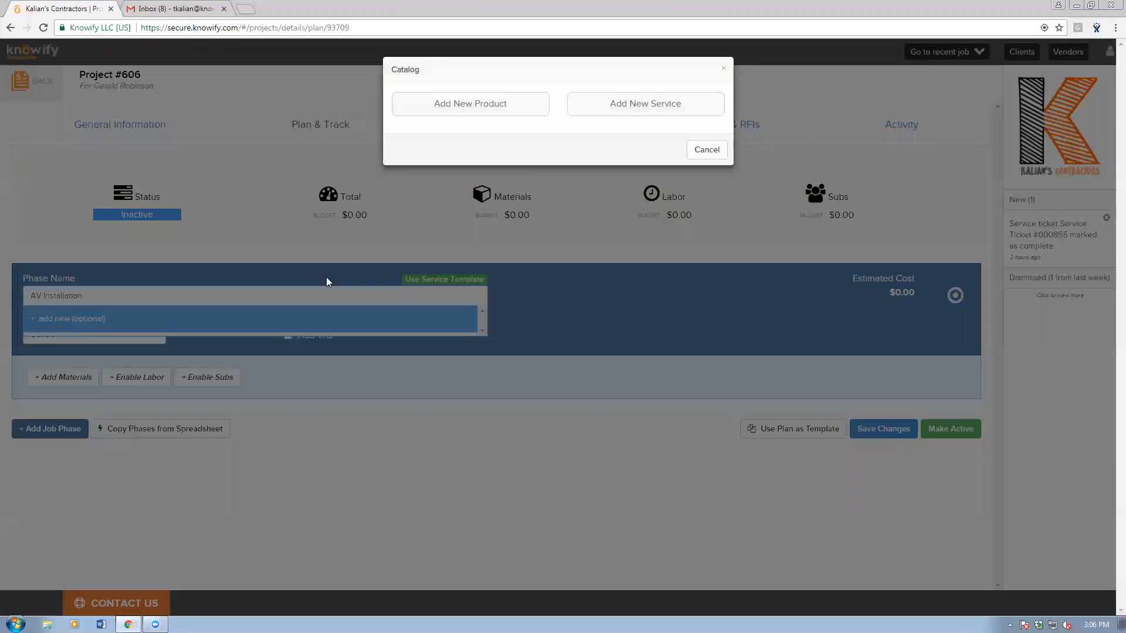
{"action": "left_click", "coordinate": [576, 105]}
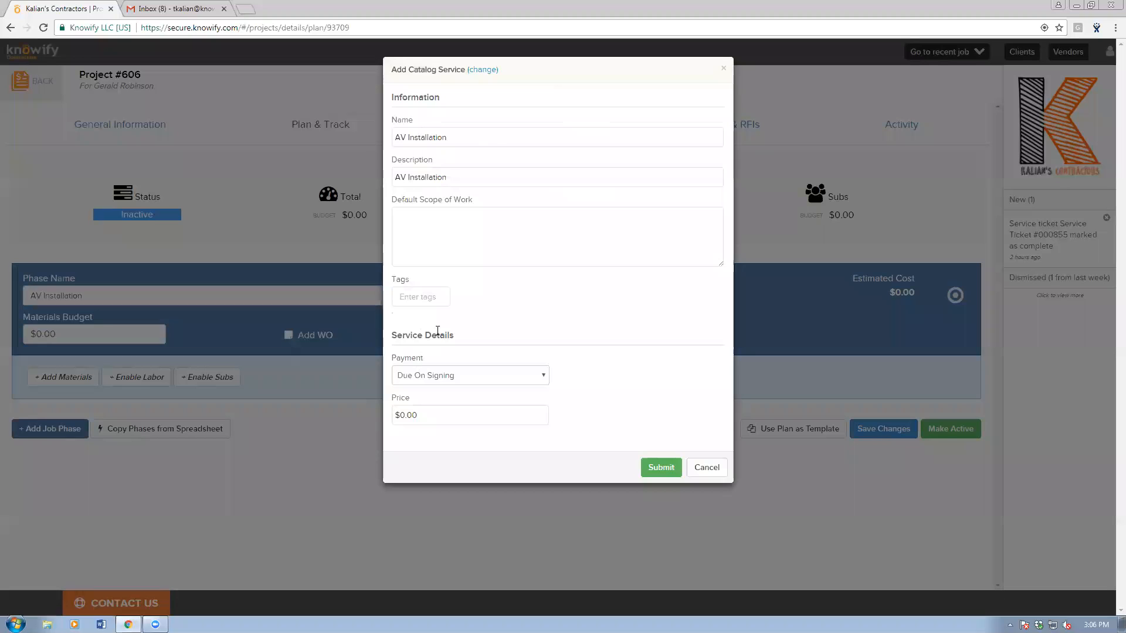
{"action": "left_click", "coordinate": [445, 243]}
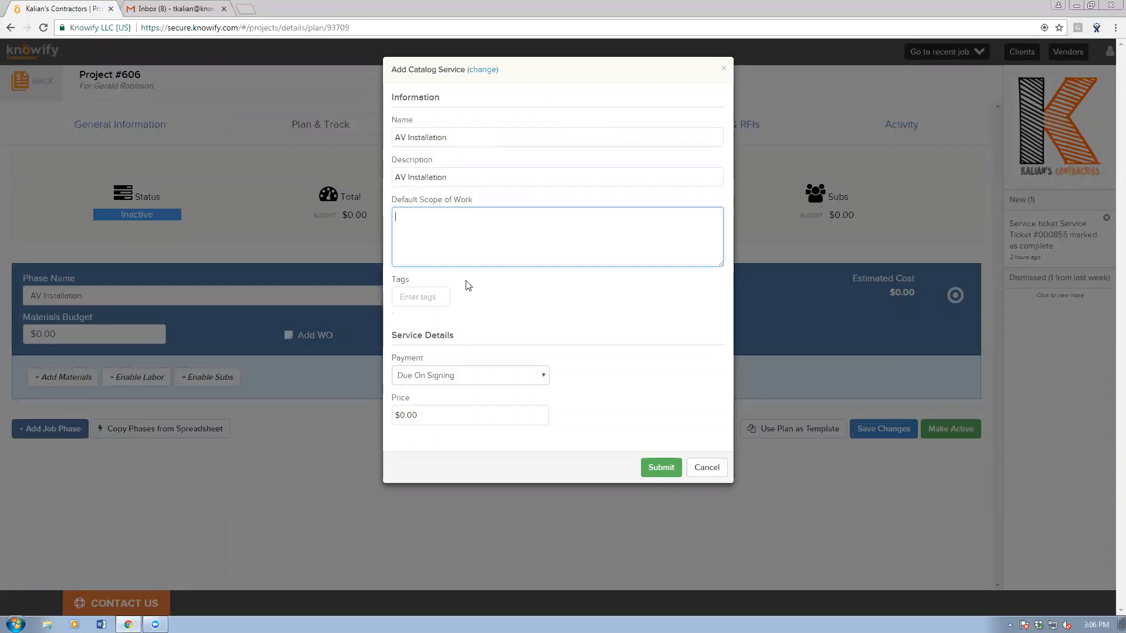
{"action": "left_click", "coordinate": [647, 467]}
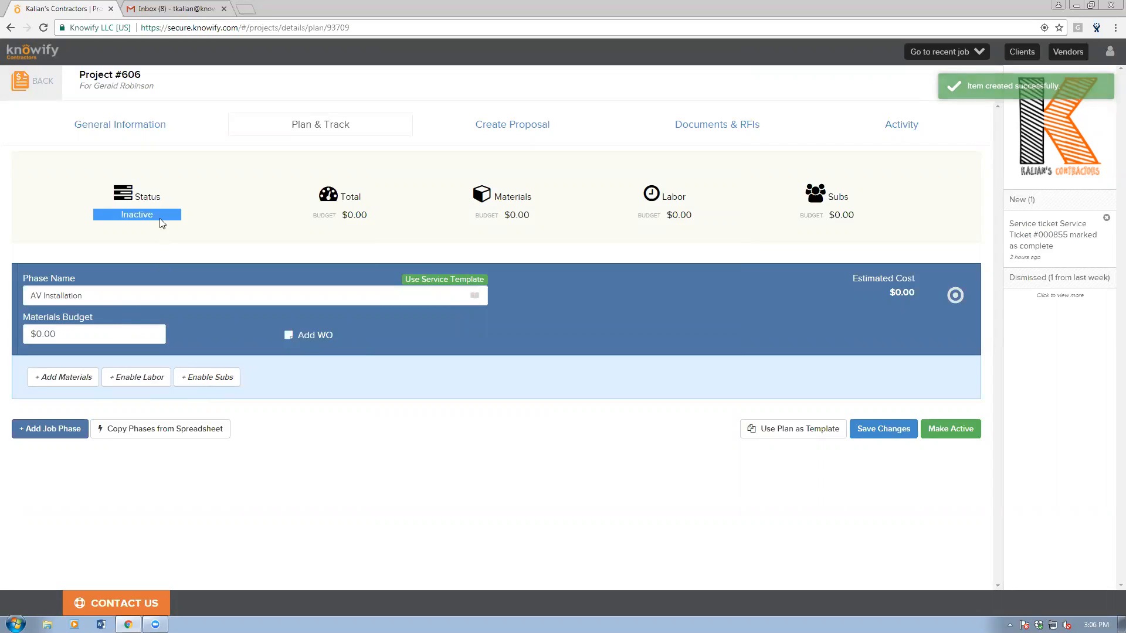
Enable subcontractors on the phase with a $4,000.00 budget and add a materials list.
{"action": "left_click", "coordinate": [225, 379]}
{"action": "left_click", "coordinate": [227, 326]}
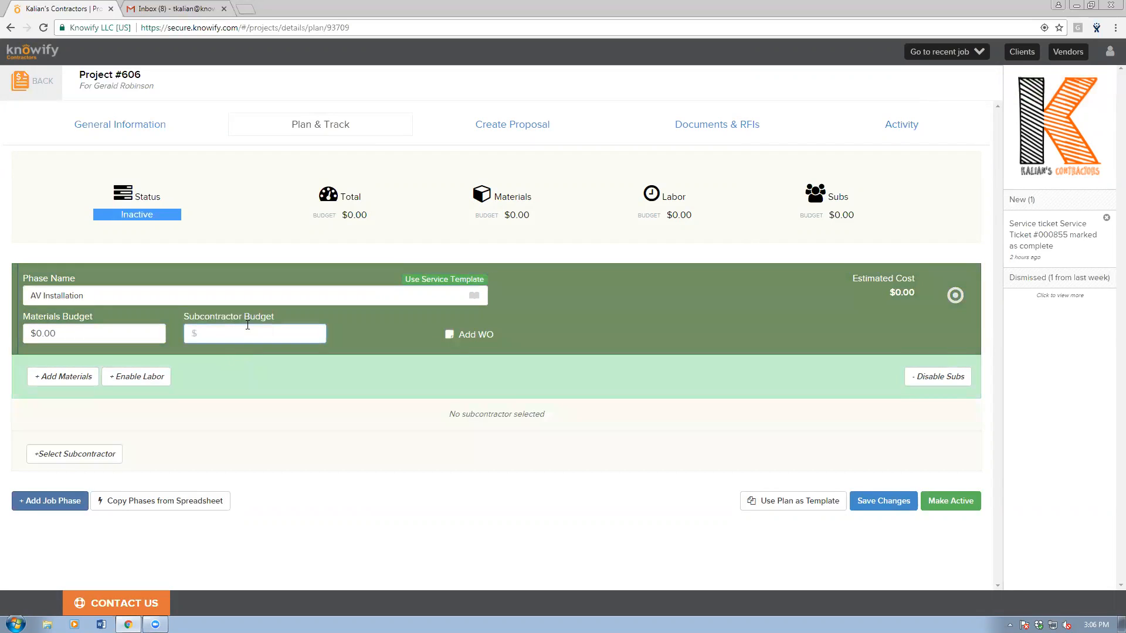
{"action": "type", "text": "4000"}
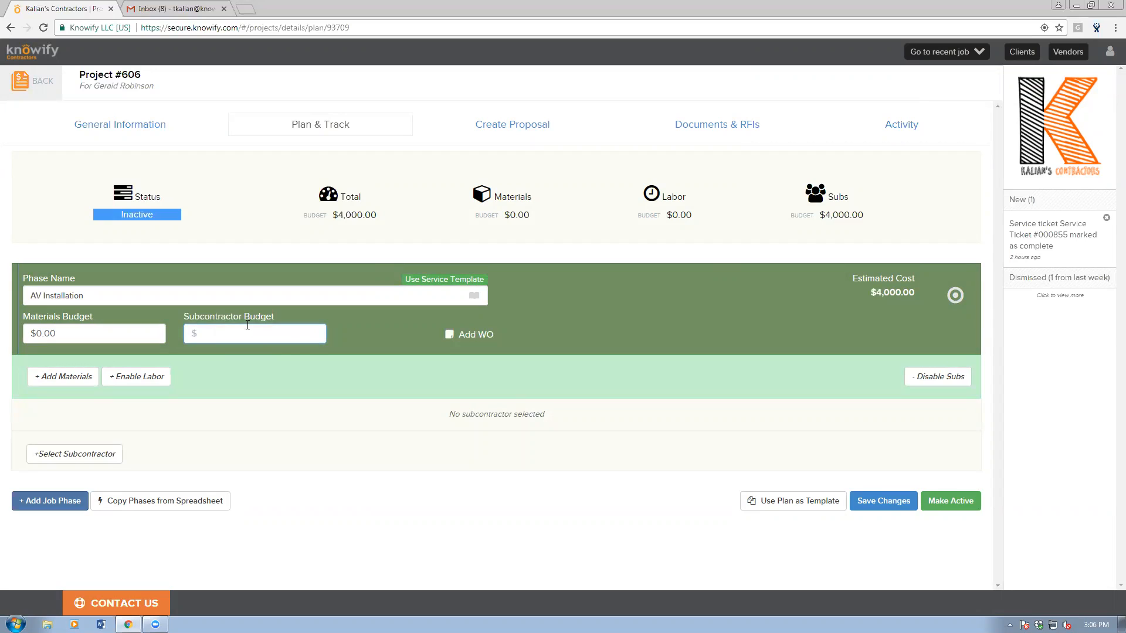
{"action": "left_click", "coordinate": [328, 422]}
{"action": "left_click", "coordinate": [75, 378]}
Add Flat Screen TV as a new product: price 800, cost 500, item number 63145.
{"action": "scroll", "coordinate": [230, 428], "scroll_direction": "down", "scroll_amount": 2}
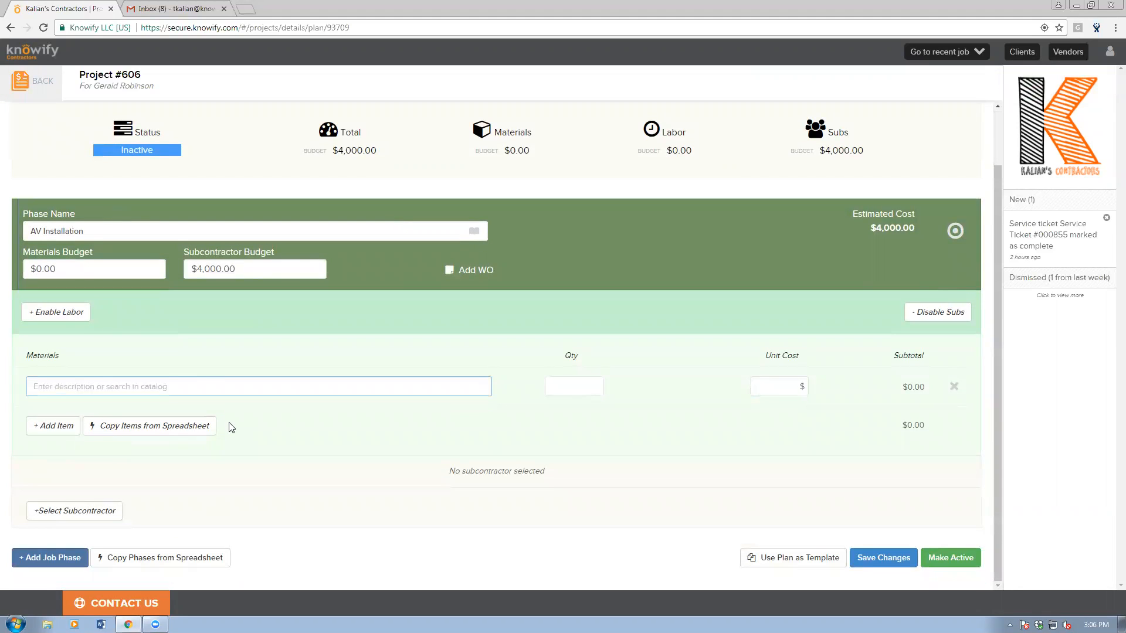
{"action": "type", "text": "Flat "}
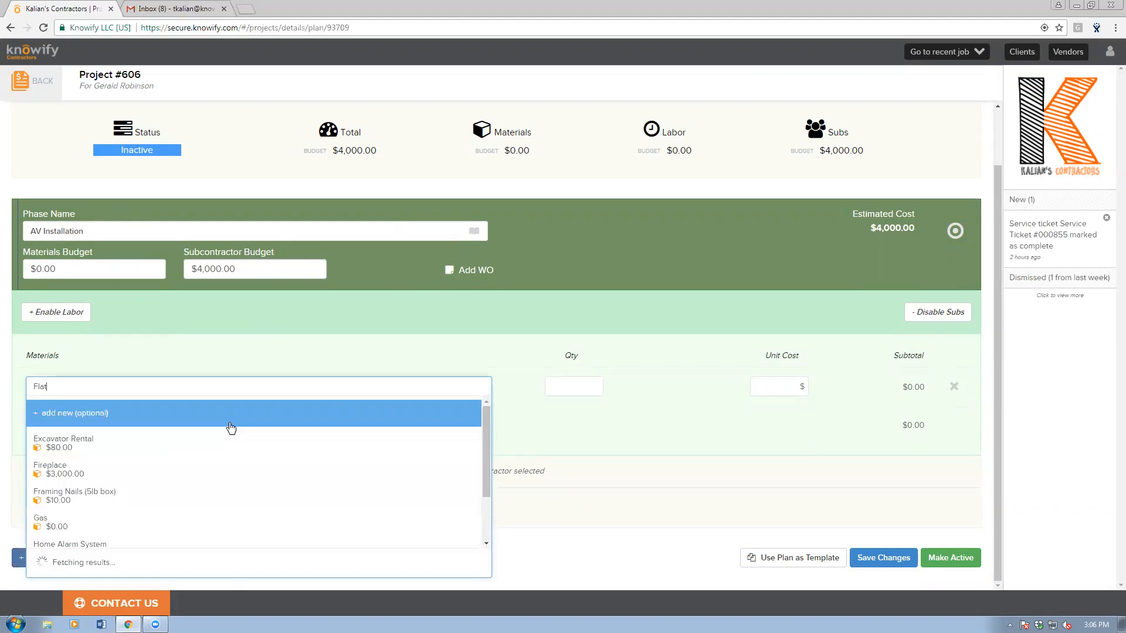
{"action": "type", "text": "Screen TC"}
{"action": "key", "text": "BackSpace"}
{"action": "type", "text": "V"}
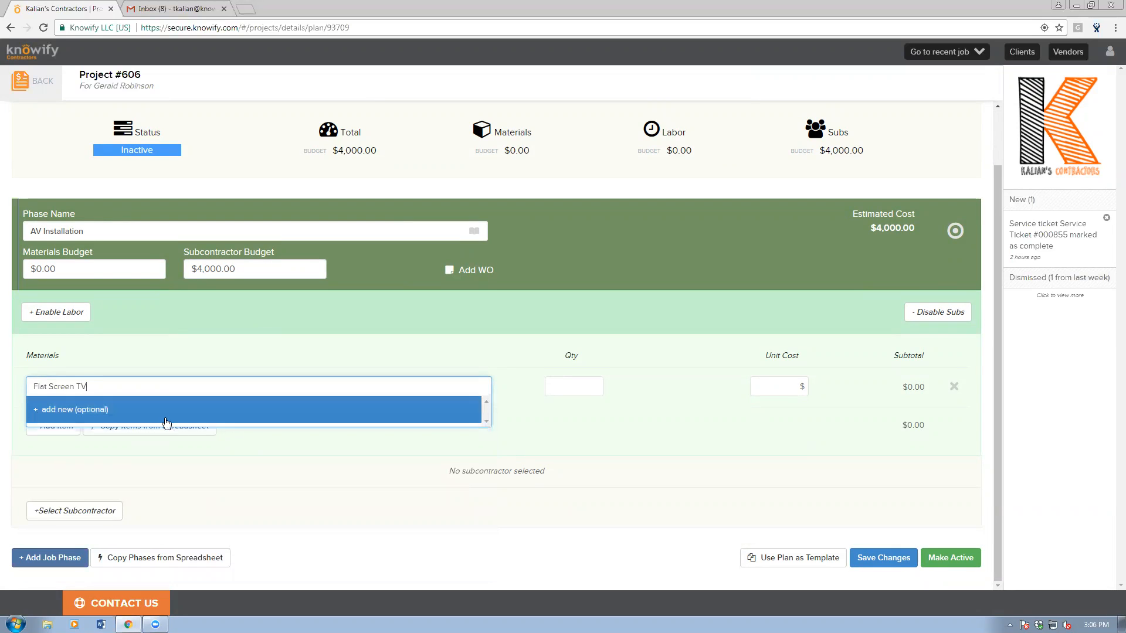
{"action": "left_click", "coordinate": [165, 417]}
{"action": "left_click", "coordinate": [488, 104]}
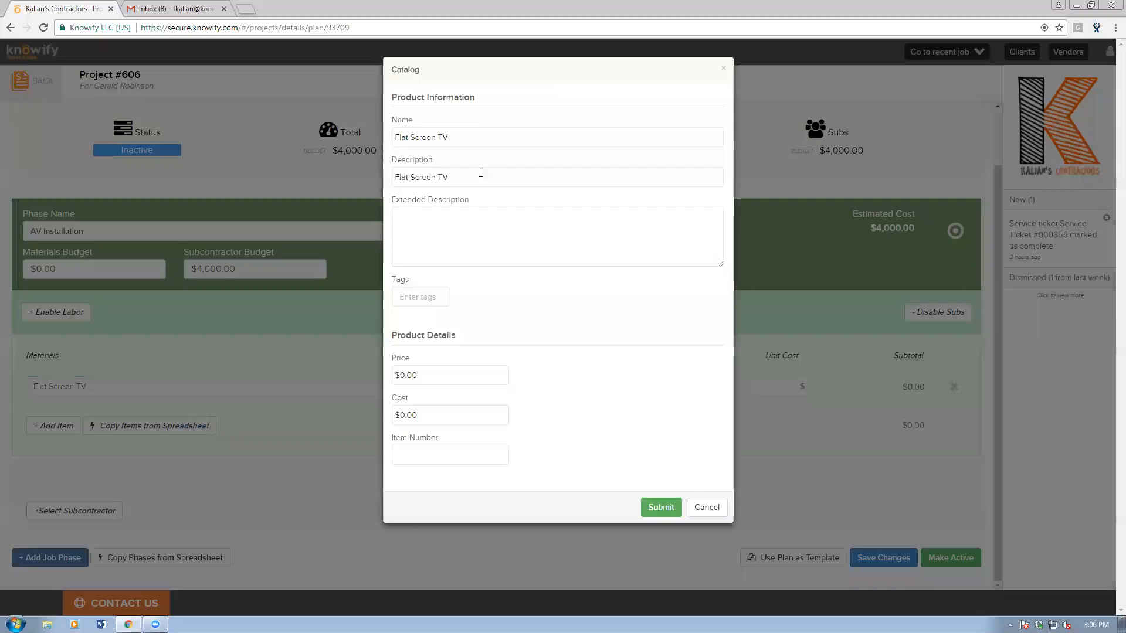
{"action": "left_click", "coordinate": [455, 380]}
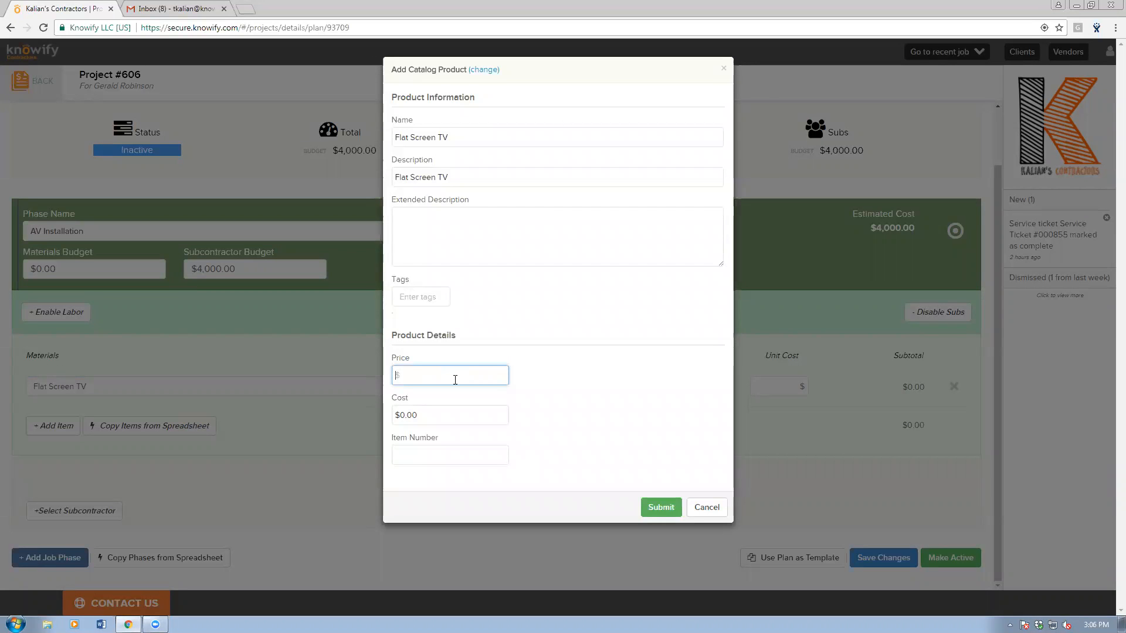
{"action": "type", "text": "800"}
{"action": "key", "text": "Tab"}
{"action": "type", "text": "500"}
{"action": "left_click", "coordinate": [440, 462]}
{"action": "type", "text": "63145"}
{"action": "left_click", "coordinate": [588, 463]}
{"action": "left_click", "coordinate": [658, 509]}
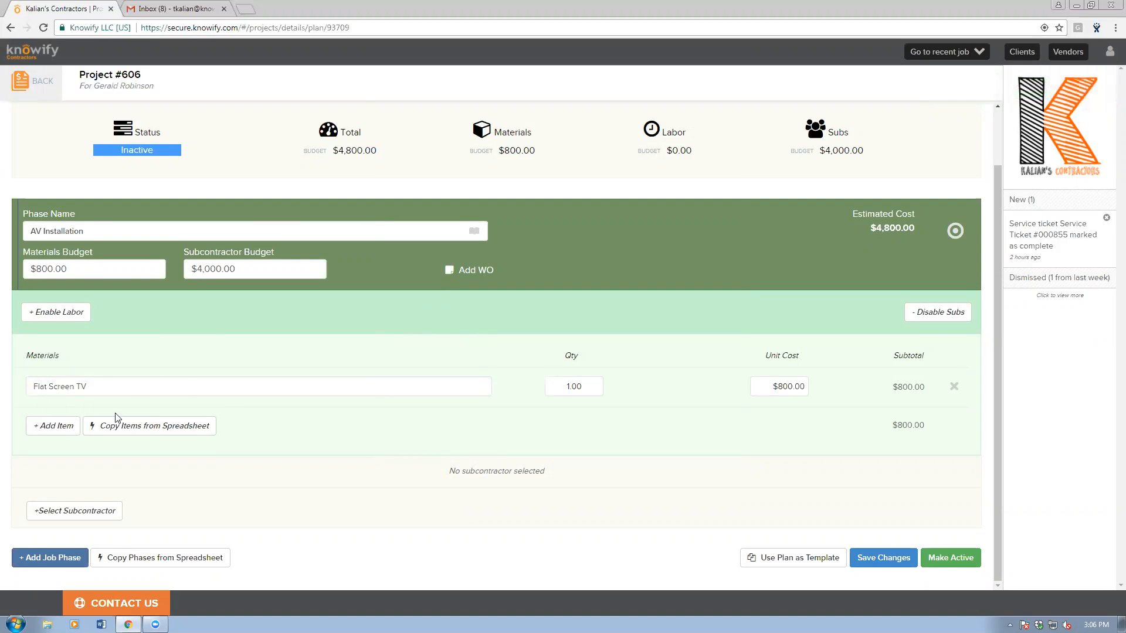
Remove the extra material row and save the plan changes.
{"action": "left_click", "coordinate": [53, 425]}
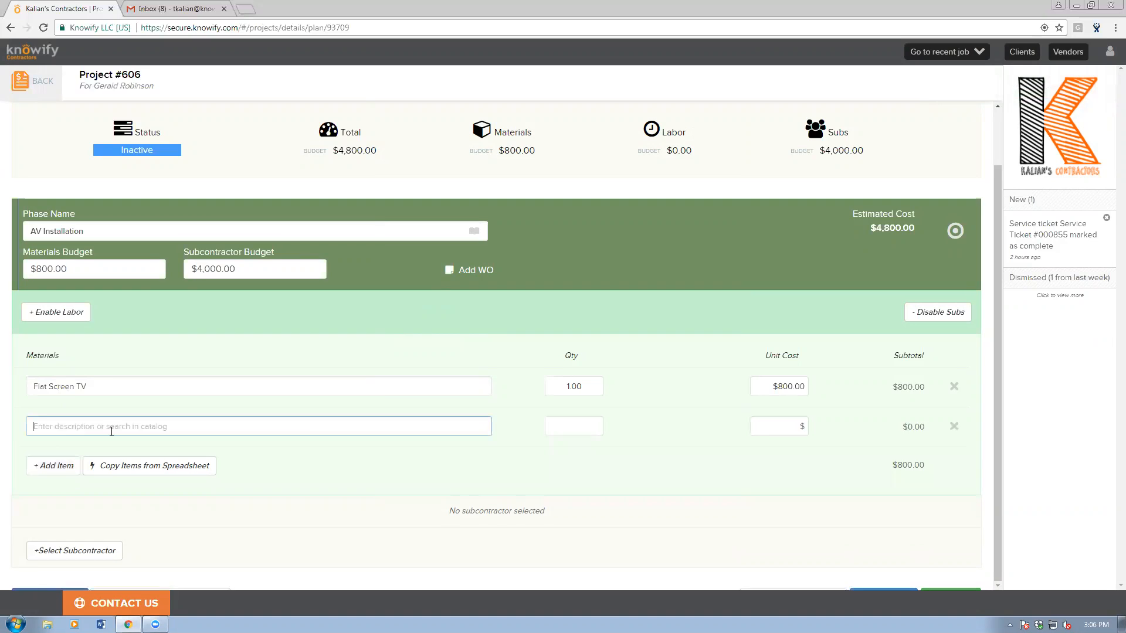
{"action": "type", "text": "flat"}
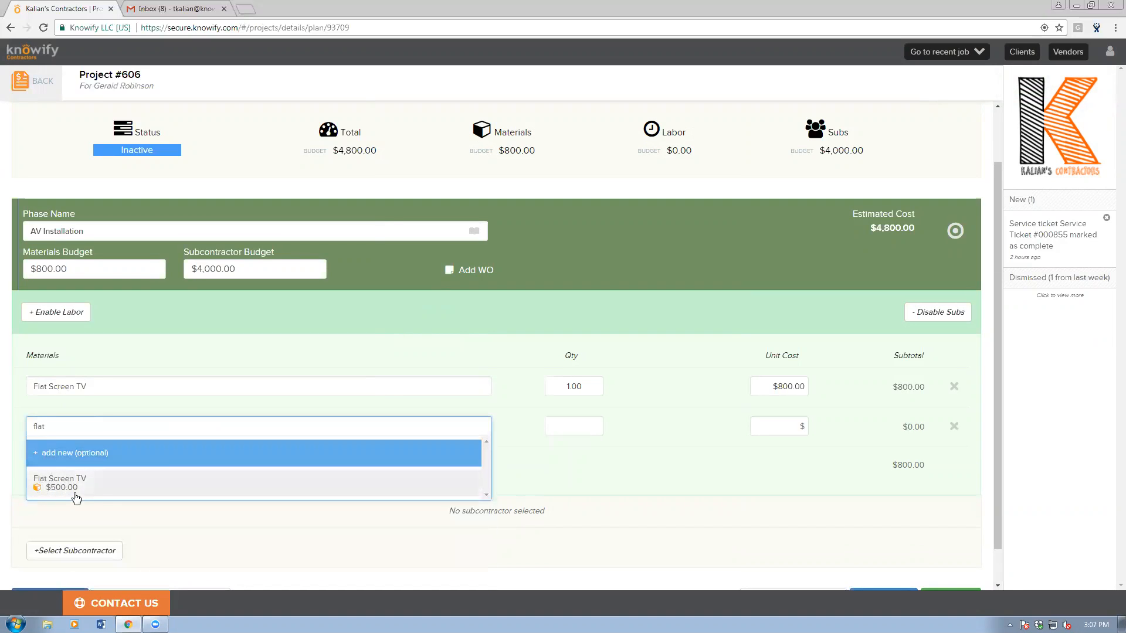
{"action": "left_click", "coordinate": [952, 431]}
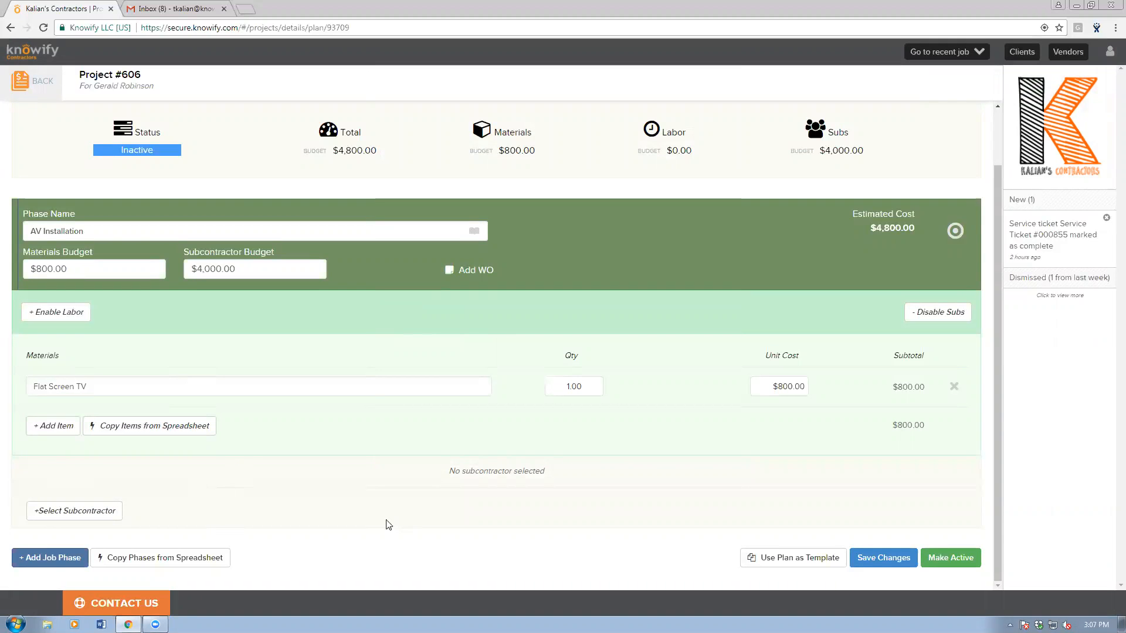
{"action": "left_click", "coordinate": [879, 557]}
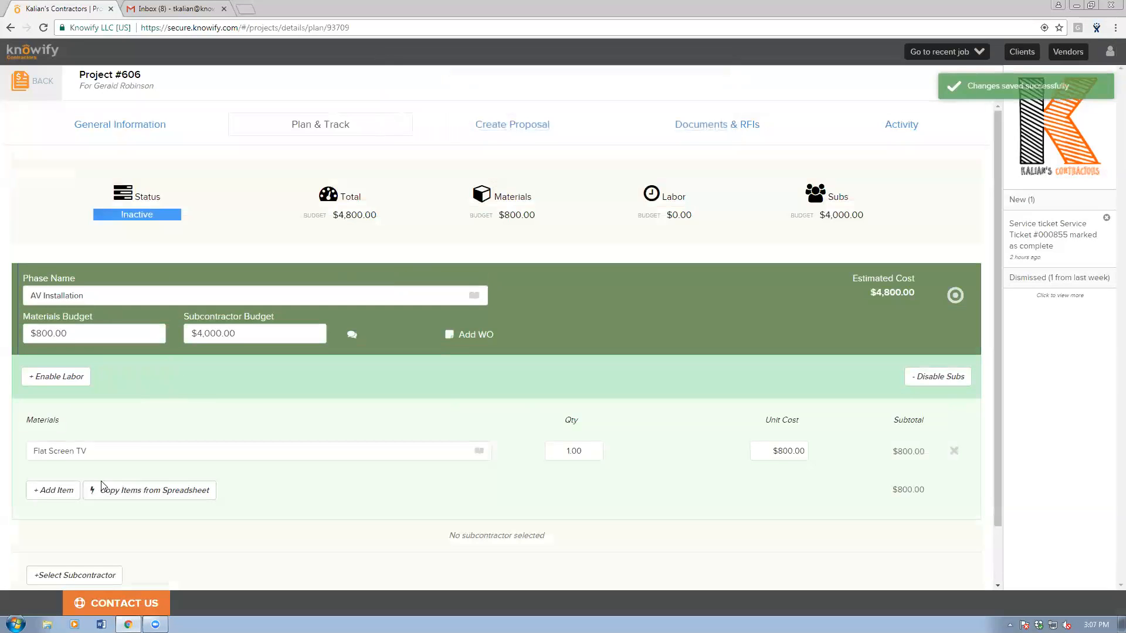
Assign Ernie's Electrical Contractors as the AV Installation subcontractor, creating PO #903.
{"action": "scroll", "coordinate": [184, 382], "scroll_direction": "down", "scroll_amount": 1}
{"action": "left_click", "coordinate": [90, 511]}
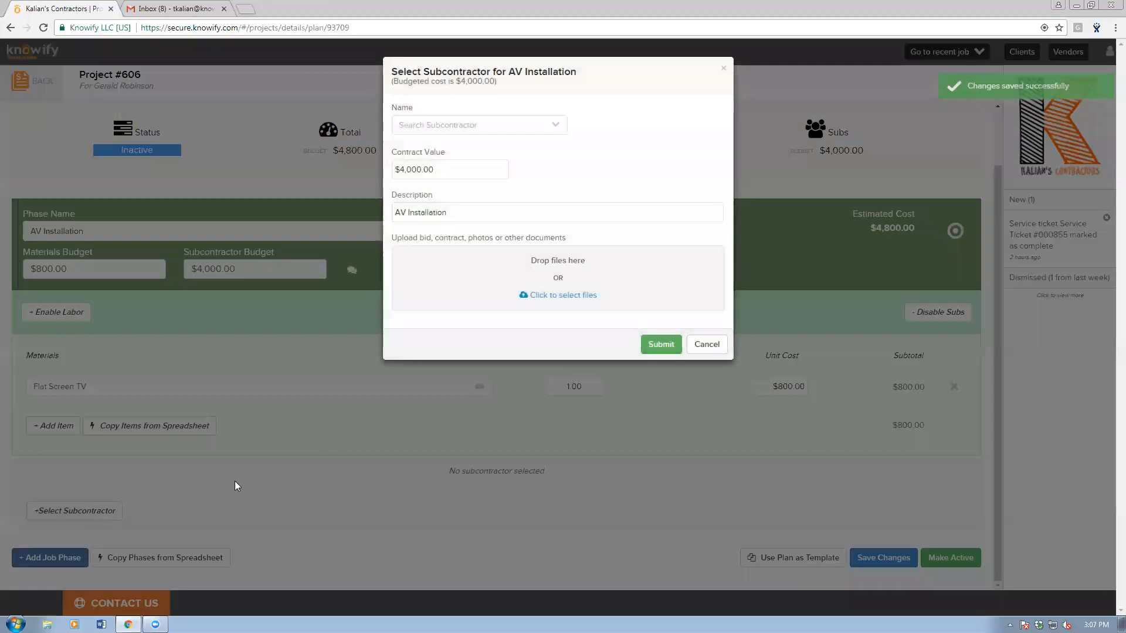
{"action": "left_click", "coordinate": [447, 120]}
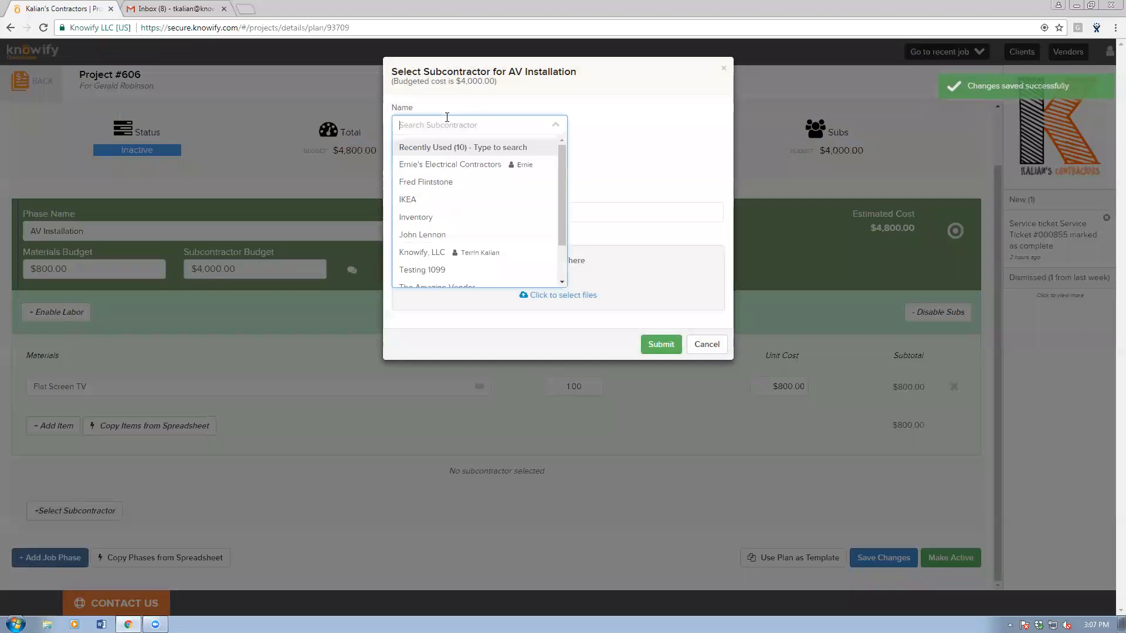
{"action": "type", "text": "ern"}
{"action": "left_click", "coordinate": [441, 147]}
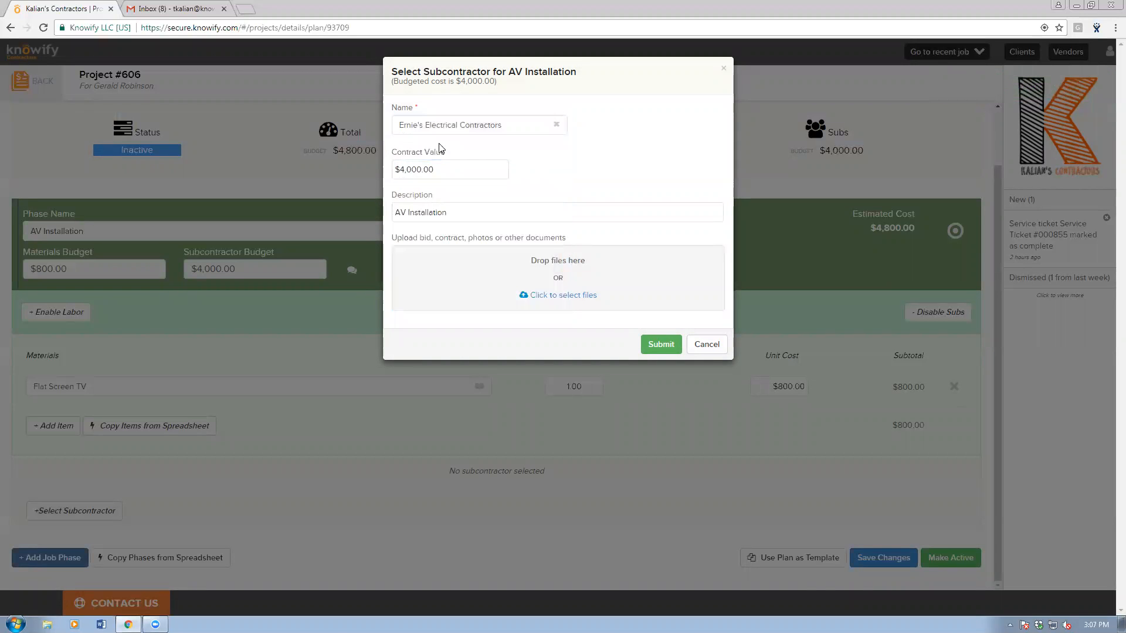
{"action": "left_click", "coordinate": [661, 345]}
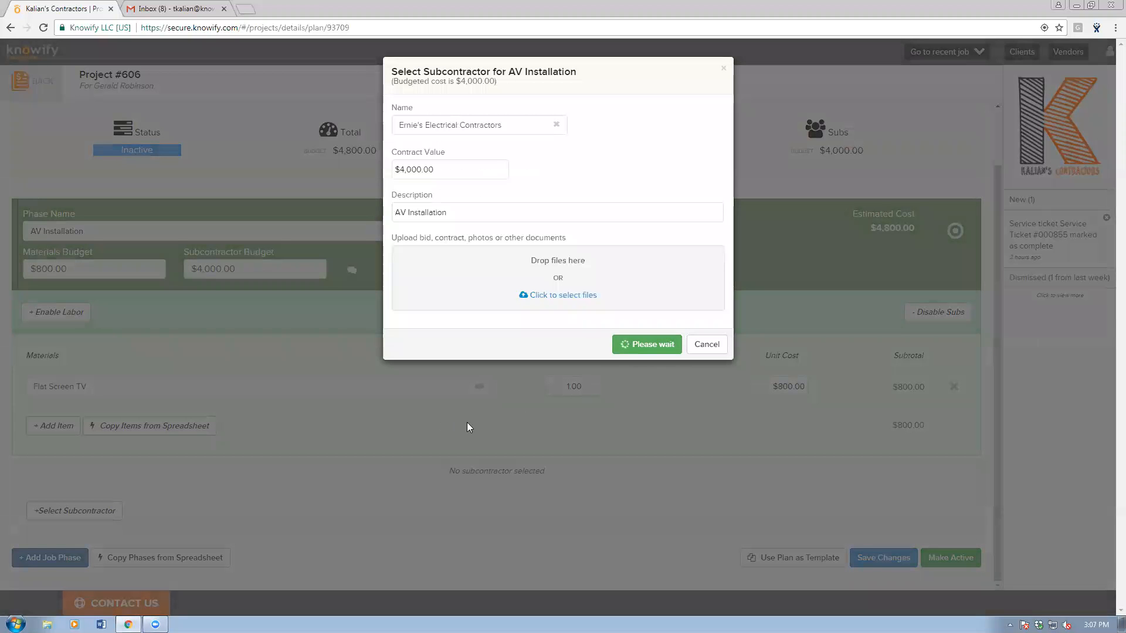
{"action": "left_click", "coordinate": [714, 194]}
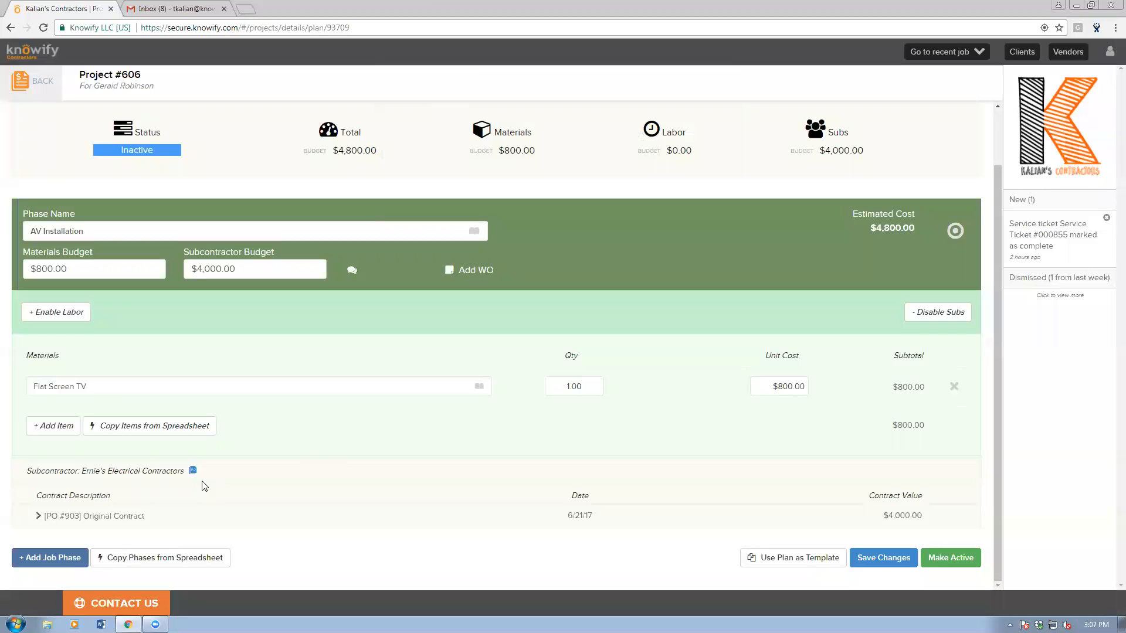
Add the work order 'Installation of TV, AV Box, and speakers' and open PO #903's details.
{"action": "left_click", "coordinate": [458, 272]}
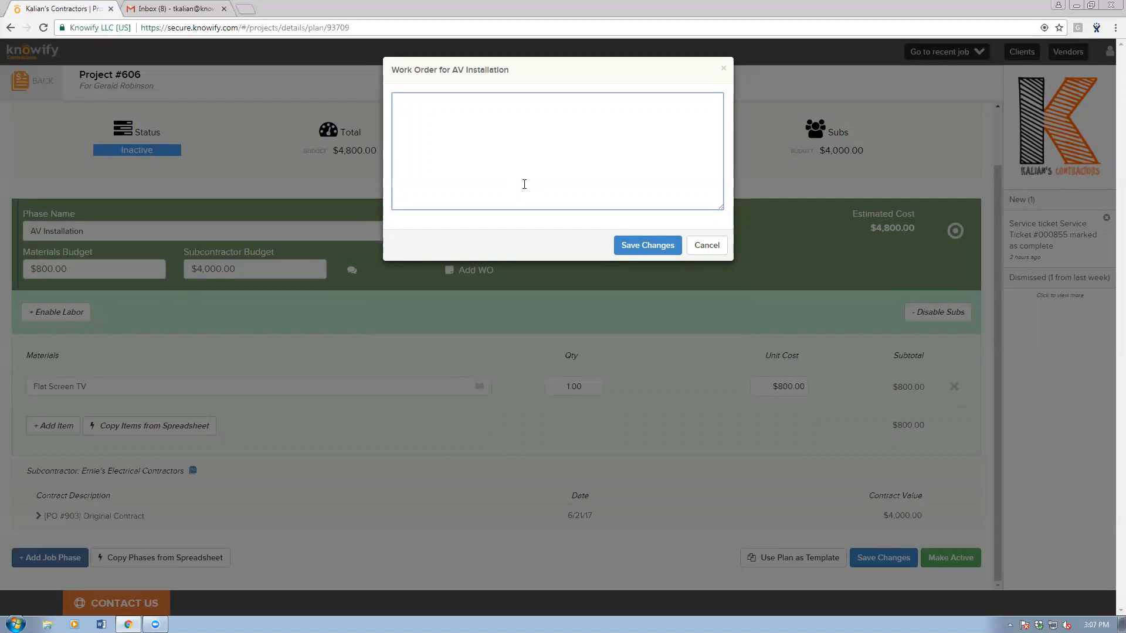
{"action": "type", "text": "Installation of TV, AV Box, and speakers"}
{"action": "left_click", "coordinate": [652, 251]}
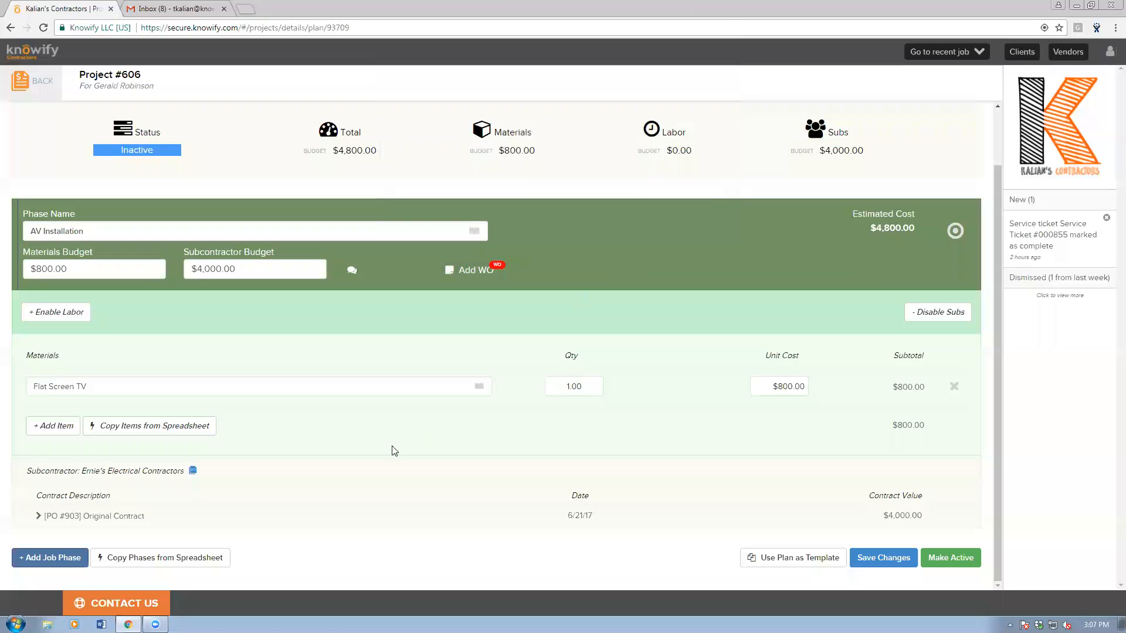
{"action": "left_click", "coordinate": [193, 471]}
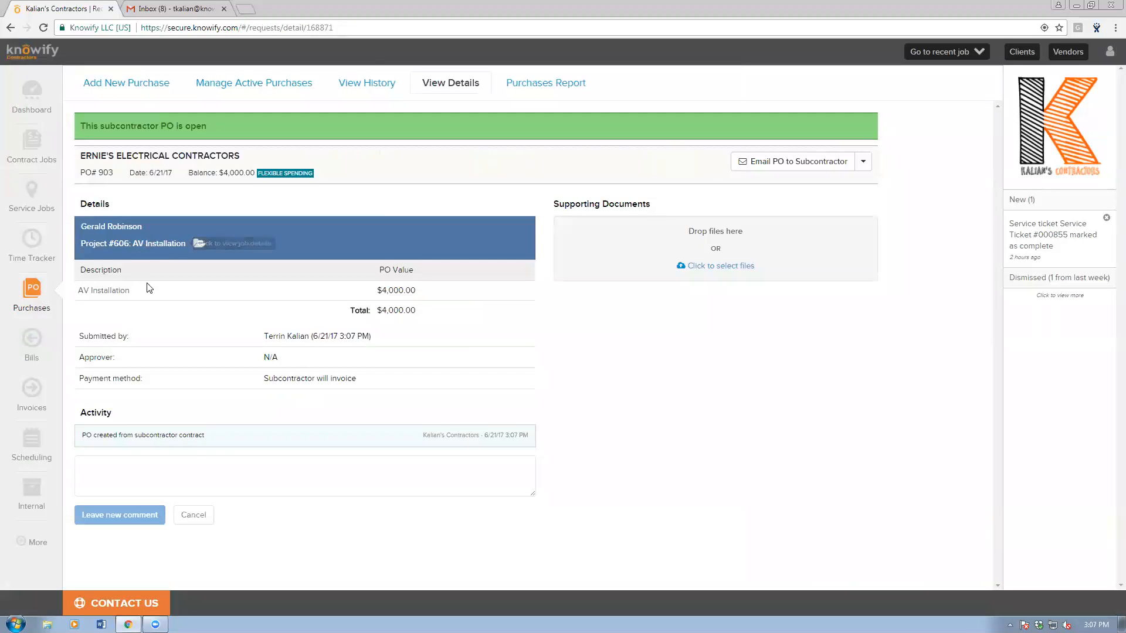
Open PO #903's Print/Email dialog, tick Invoice #896 as an attachment, then close it.
{"action": "left_click", "coordinate": [760, 166]}
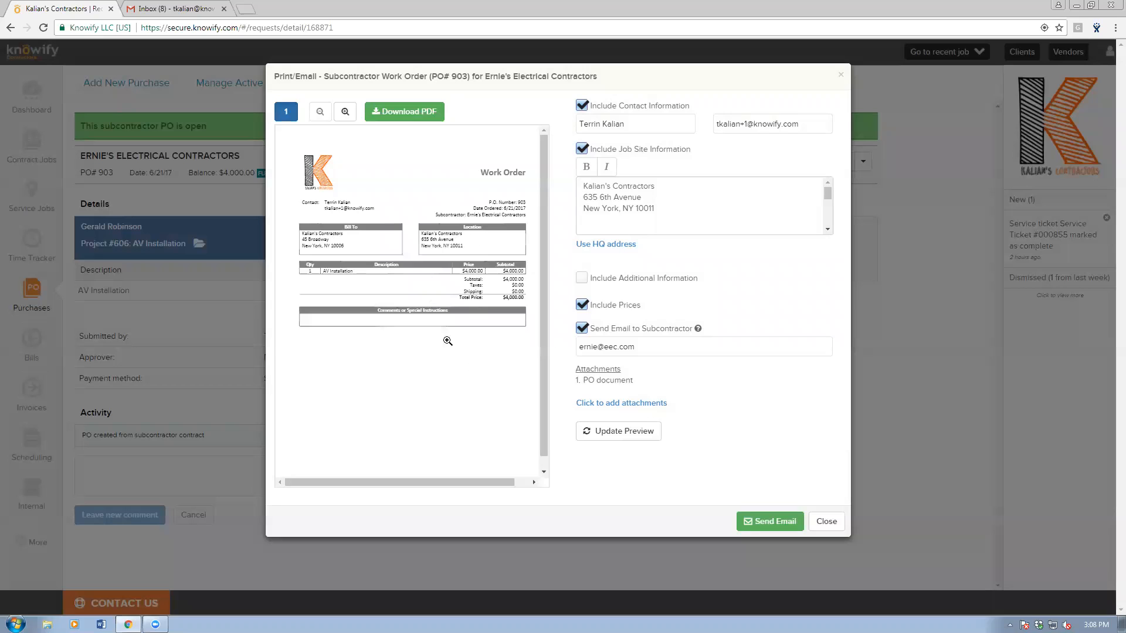
{"action": "left_click_drag", "start_coordinate": [645, 350], "coordinate": [571, 349]}
{"action": "left_click", "coordinate": [665, 341]}
{"action": "left_click", "coordinate": [731, 409]}
{"action": "left_click", "coordinate": [592, 405]}
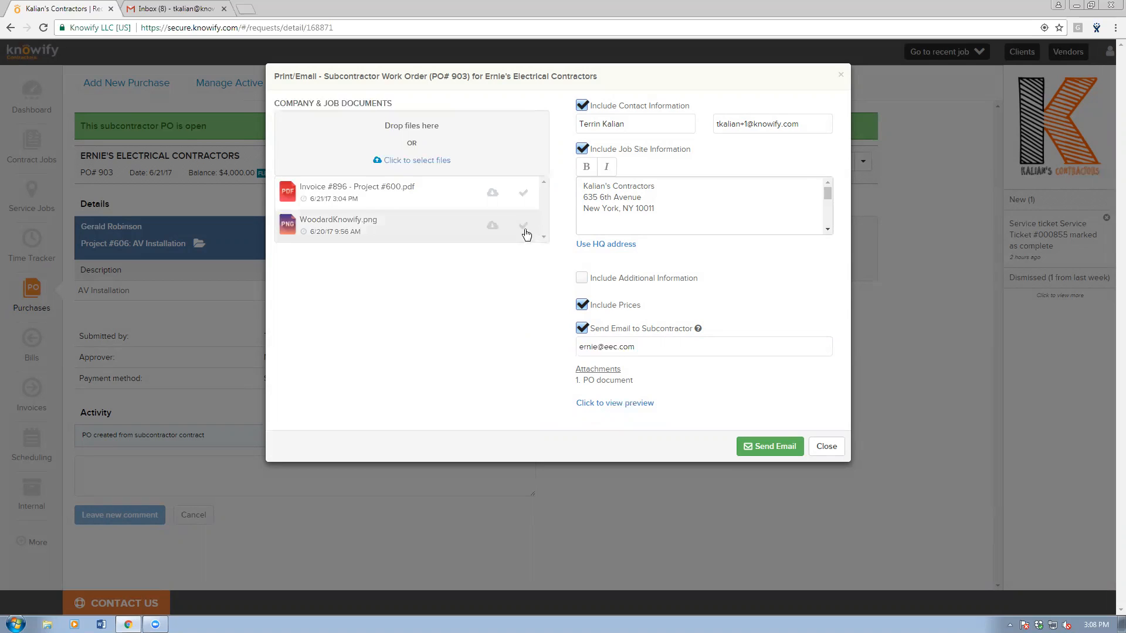
{"action": "left_click", "coordinate": [523, 196]}
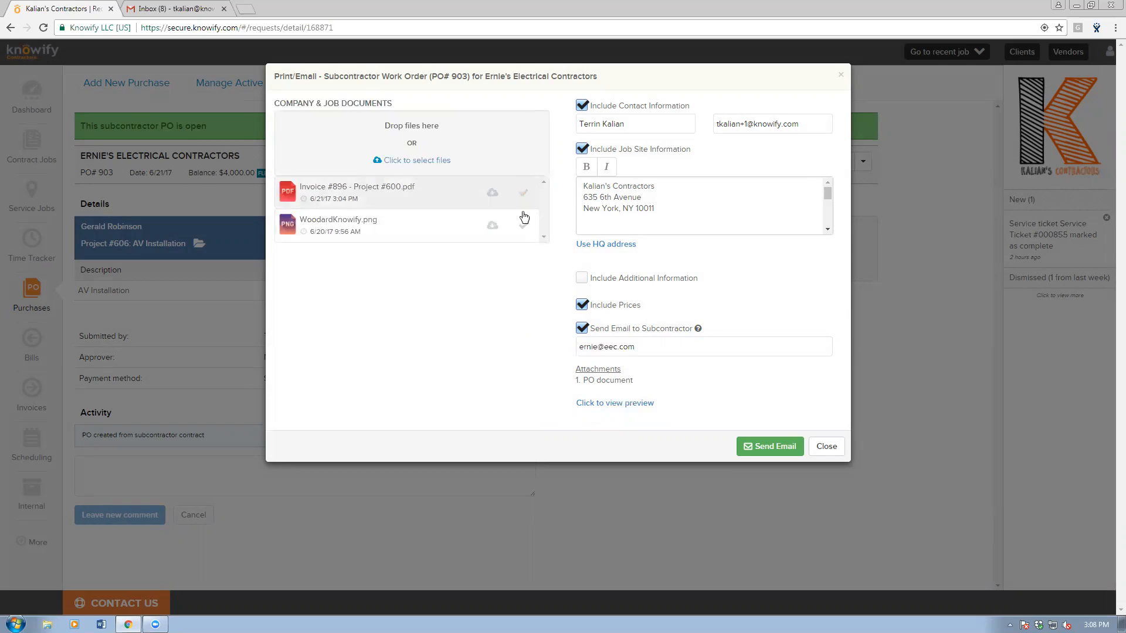
{"action": "left_click", "coordinate": [523, 193]}
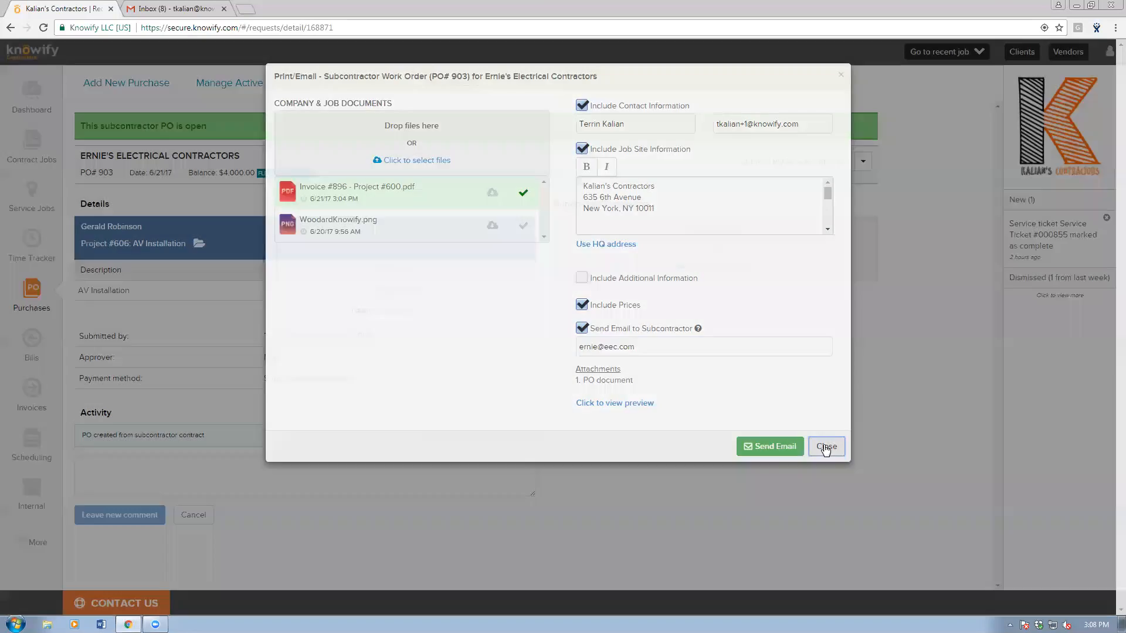
{"action": "left_click", "coordinate": [826, 447]}
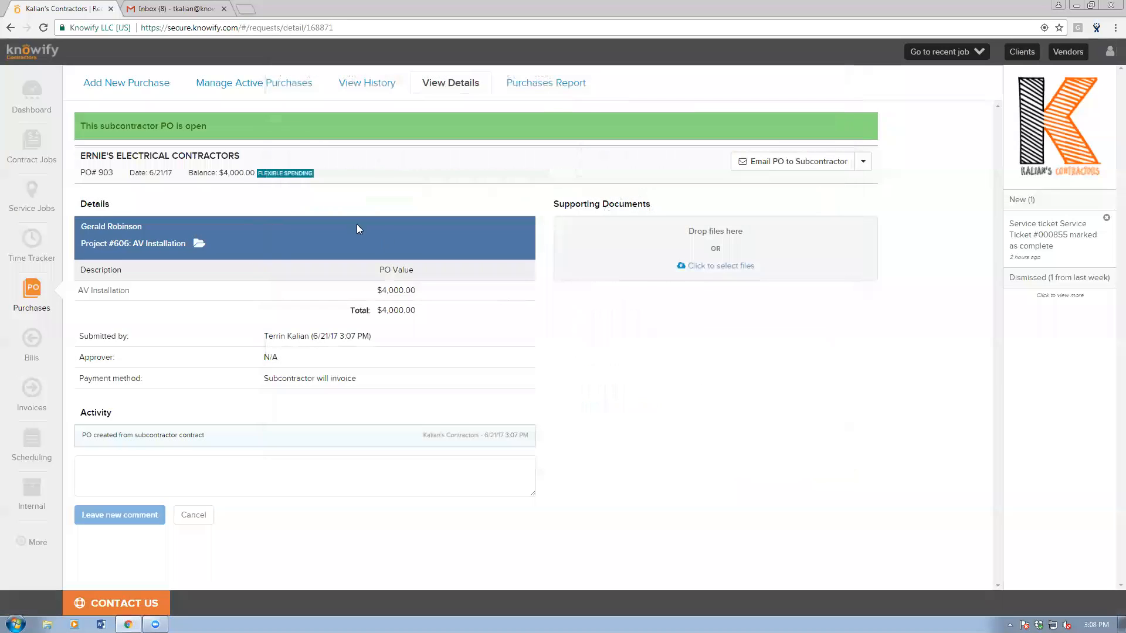
Start a Project #606 proposal built from the project plan phases.
{"action": "left_click", "coordinate": [941, 51]}
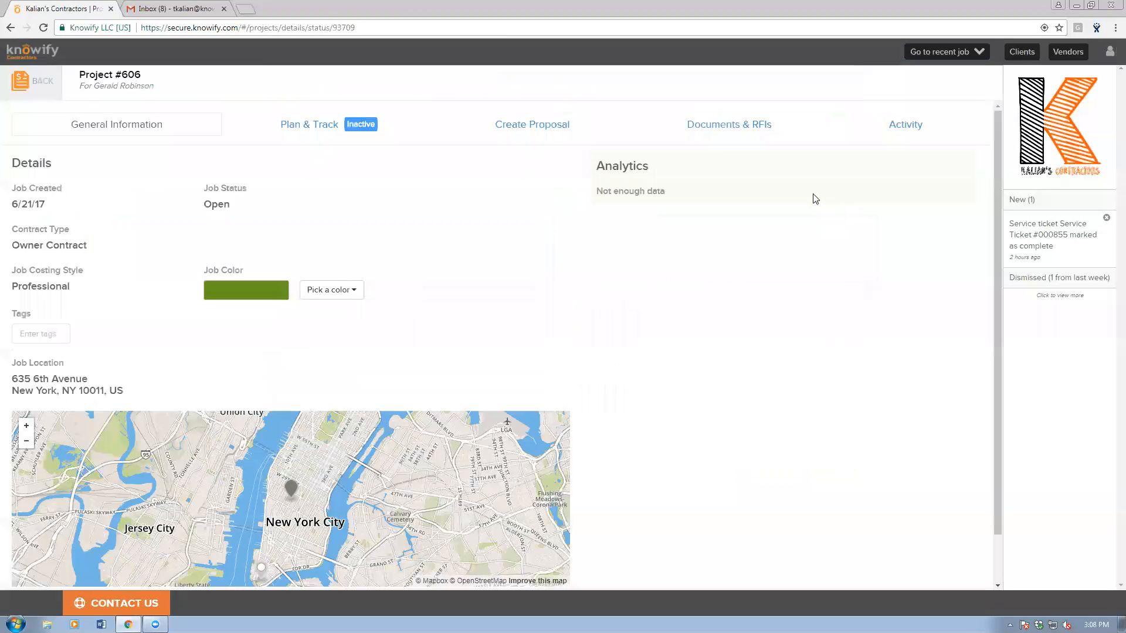
{"action": "left_click", "coordinate": [509, 136]}
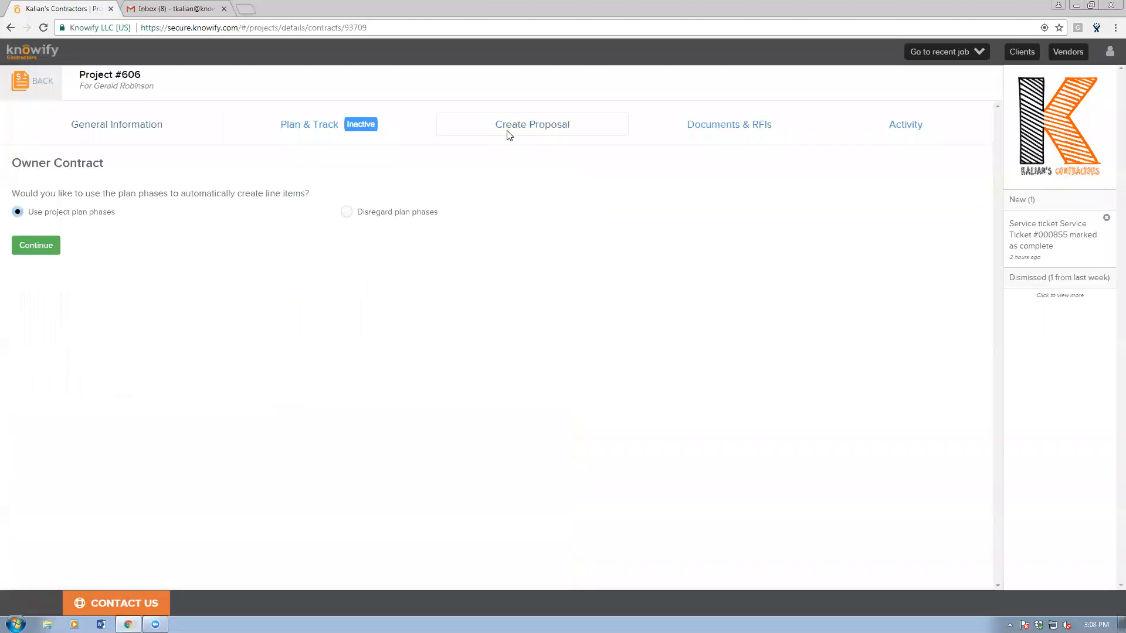
{"action": "left_click", "coordinate": [23, 242]}
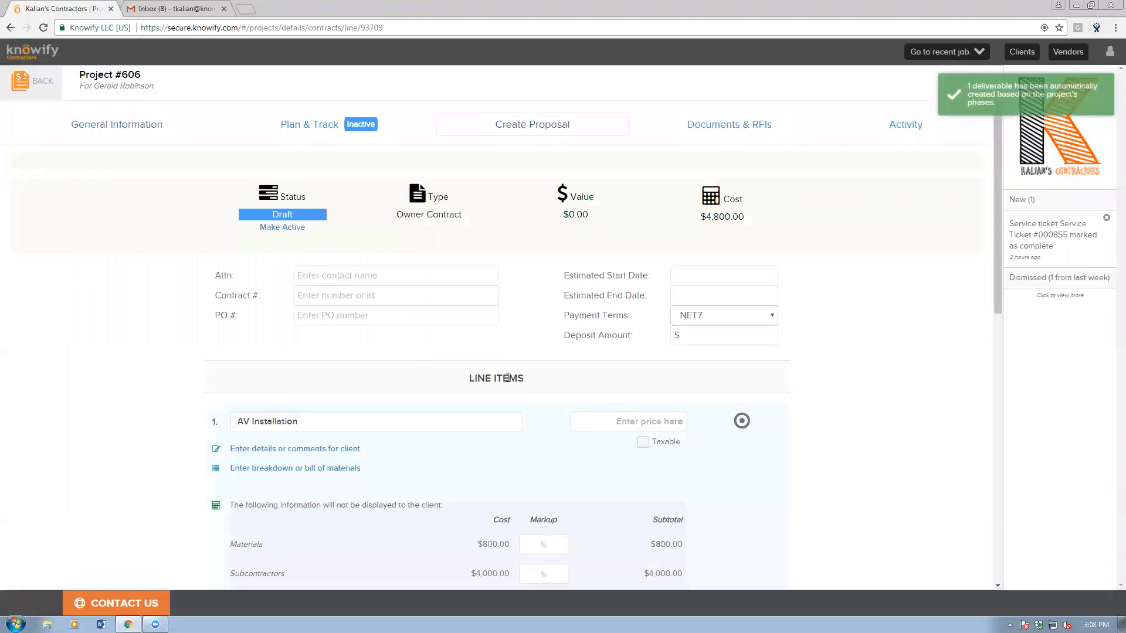
{"action": "scroll", "coordinate": [591, 396], "scroll_direction": "down", "scroll_amount": 2}
Set both the materials and subcontractors markups to 50%.
{"action": "left_click", "coordinate": [549, 431]}
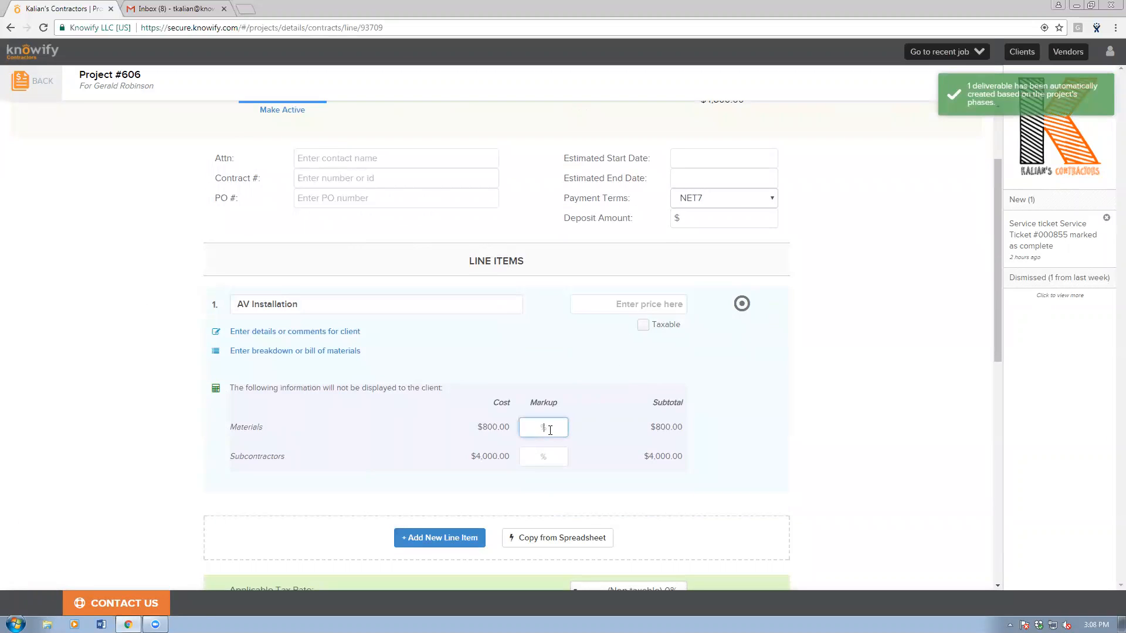
{"action": "type", "text": "50"}
{"action": "left_click", "coordinate": [548, 456]}
{"action": "type", "text": "50"}
{"action": "left_click", "coordinate": [801, 460]}
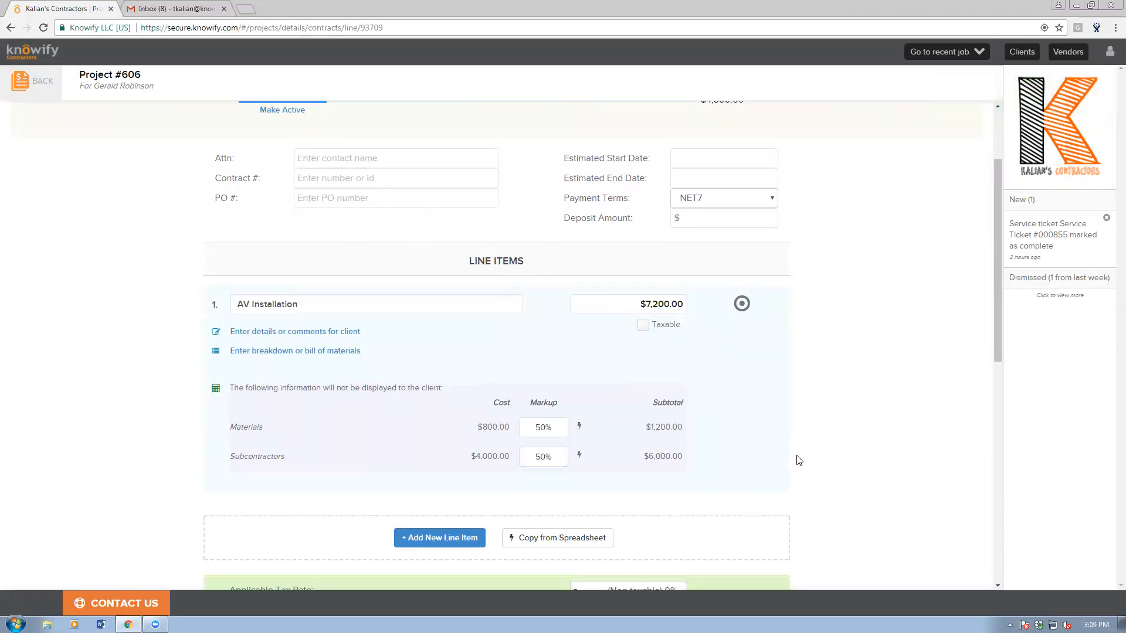
{"action": "scroll", "coordinate": [704, 462], "scroll_direction": "down", "scroll_amount": 9}
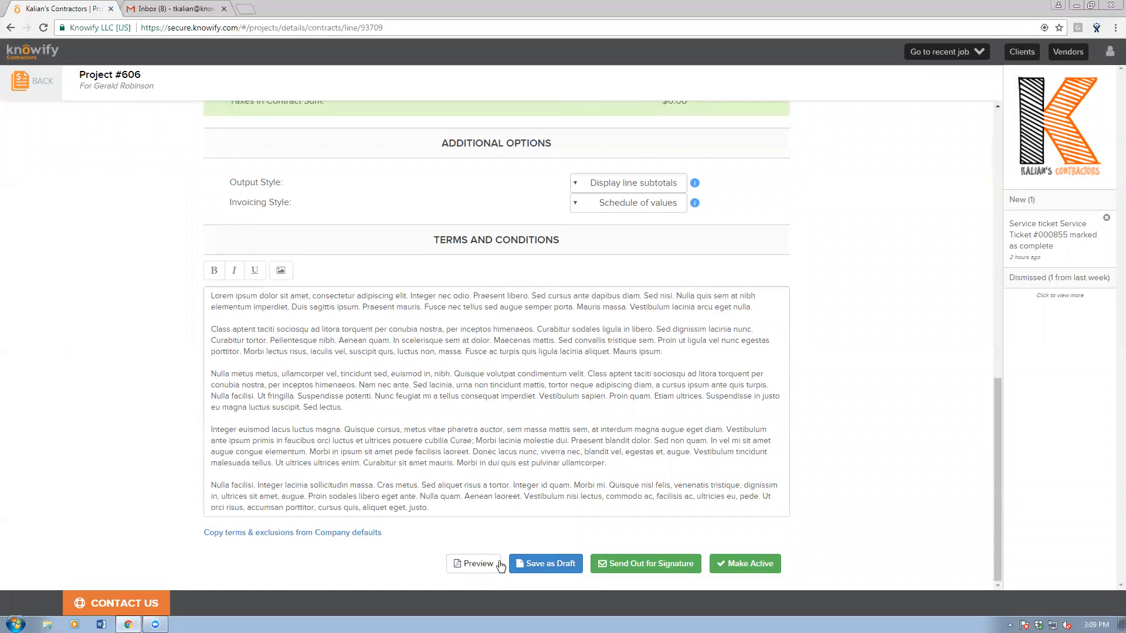
Email the $7,200 proposal for signature to the client's autocompleted address and dismiss the confirmation.
{"action": "left_click", "coordinate": [604, 567]}
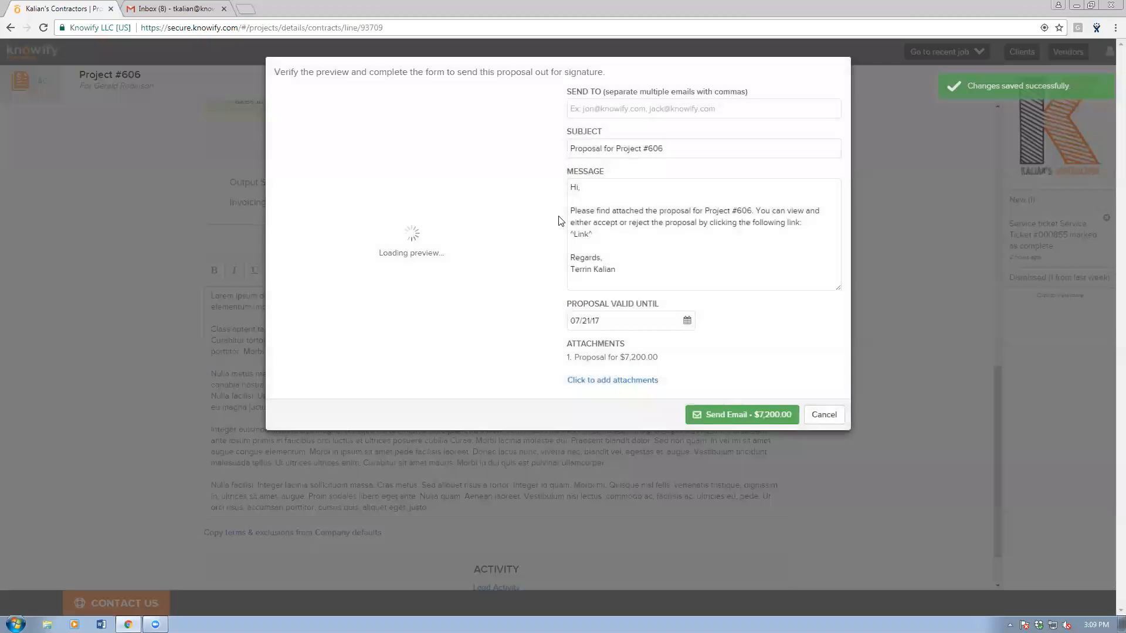
{"action": "left_click", "coordinate": [583, 108]}
{"action": "type", "text": "tka"}
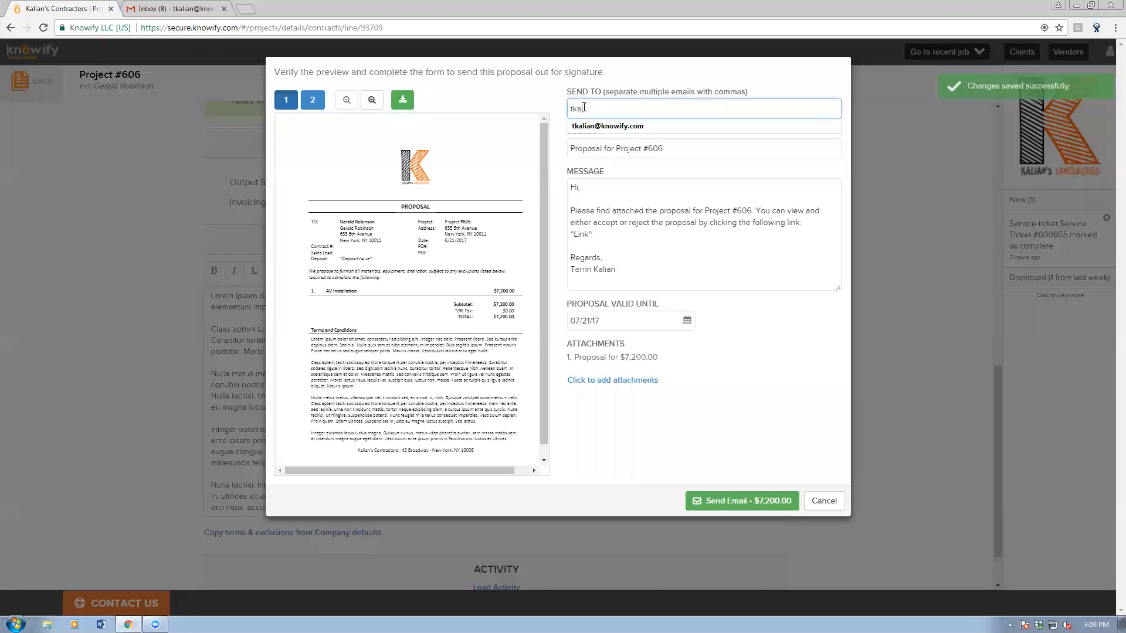
{"action": "type", "text": "lian"}
{"action": "key", "text": "Down"}
{"action": "key", "text": "Return"}
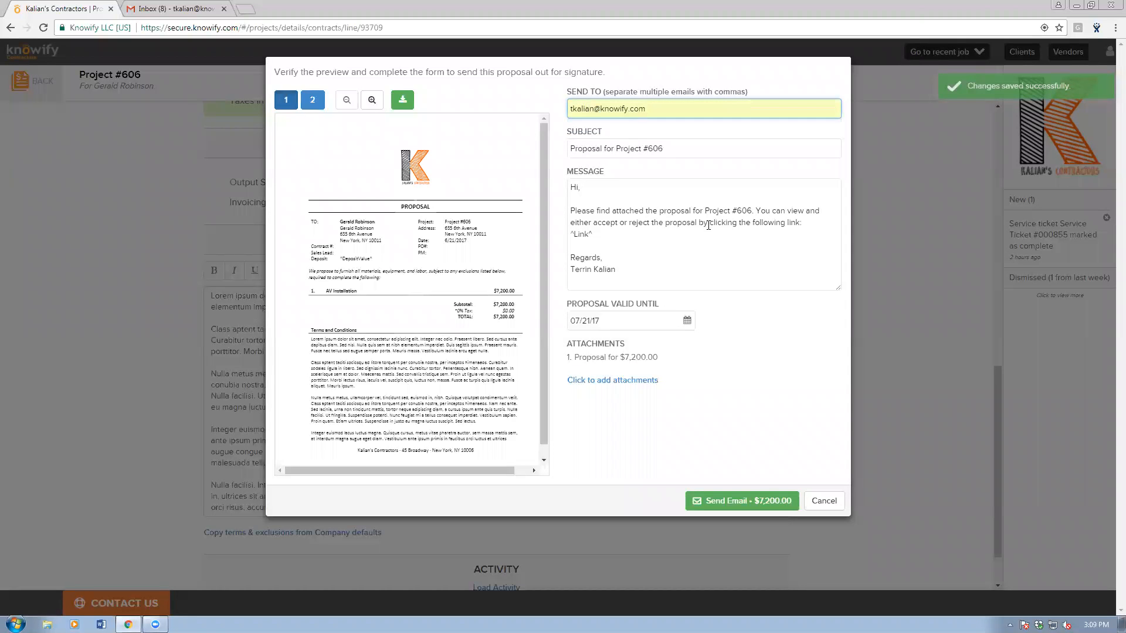
{"action": "left_click", "coordinate": [719, 502]}
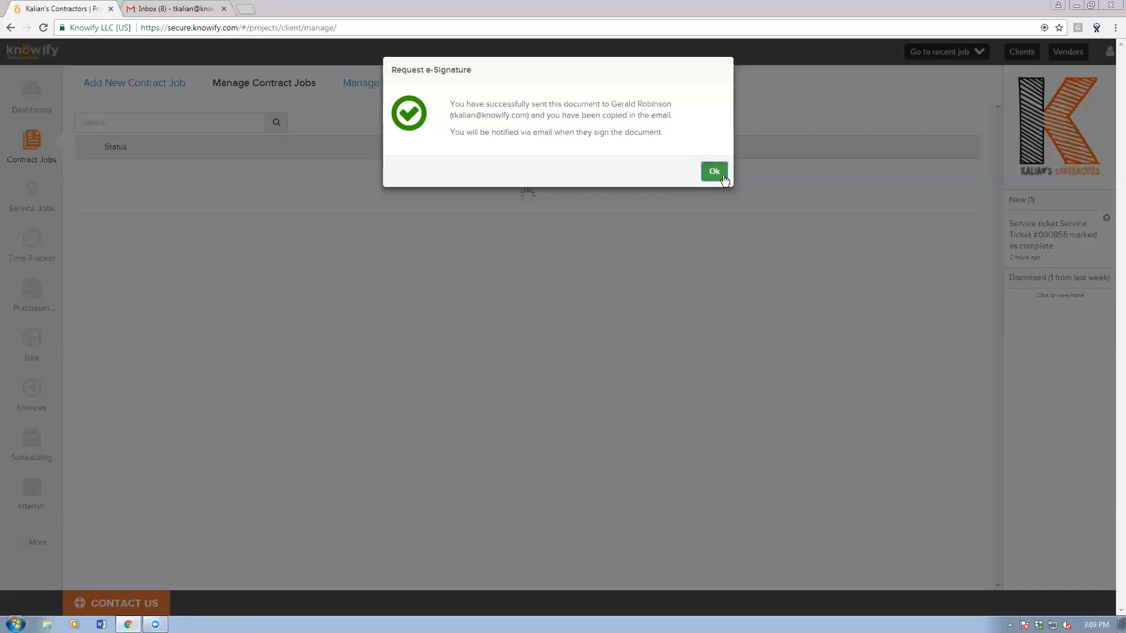
{"action": "left_click", "coordinate": [721, 173]}
Open the Project #606 proposal email in the inbox and choose Accept and Sign.
{"action": "left_click", "coordinate": [159, 7]}
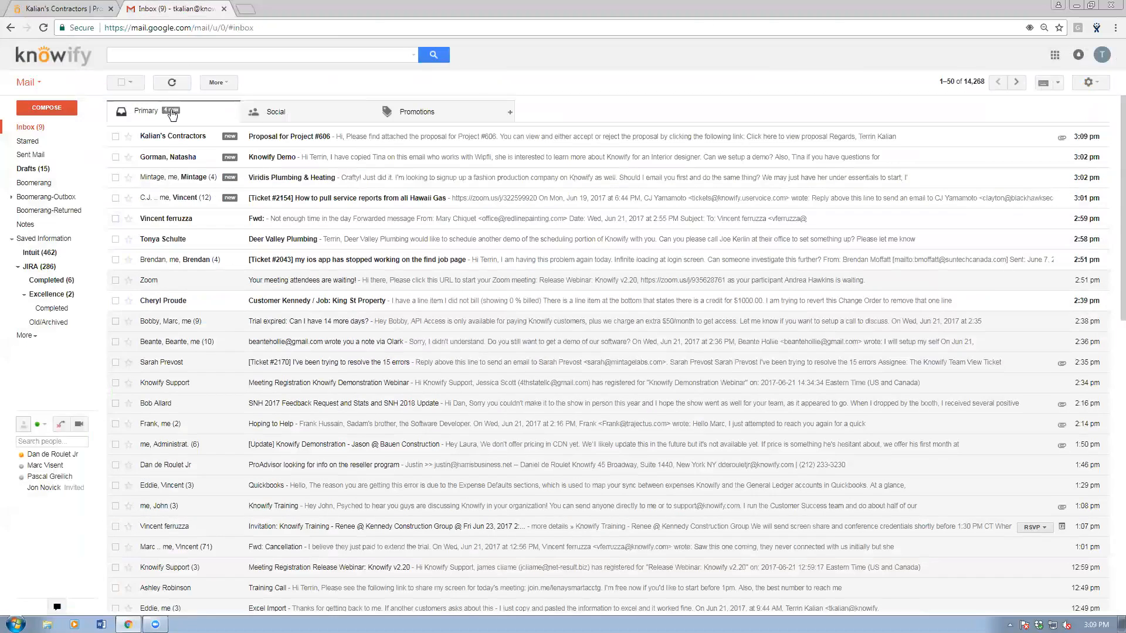
{"action": "left_click", "coordinate": [174, 136]}
{"action": "left_click", "coordinate": [177, 174]}
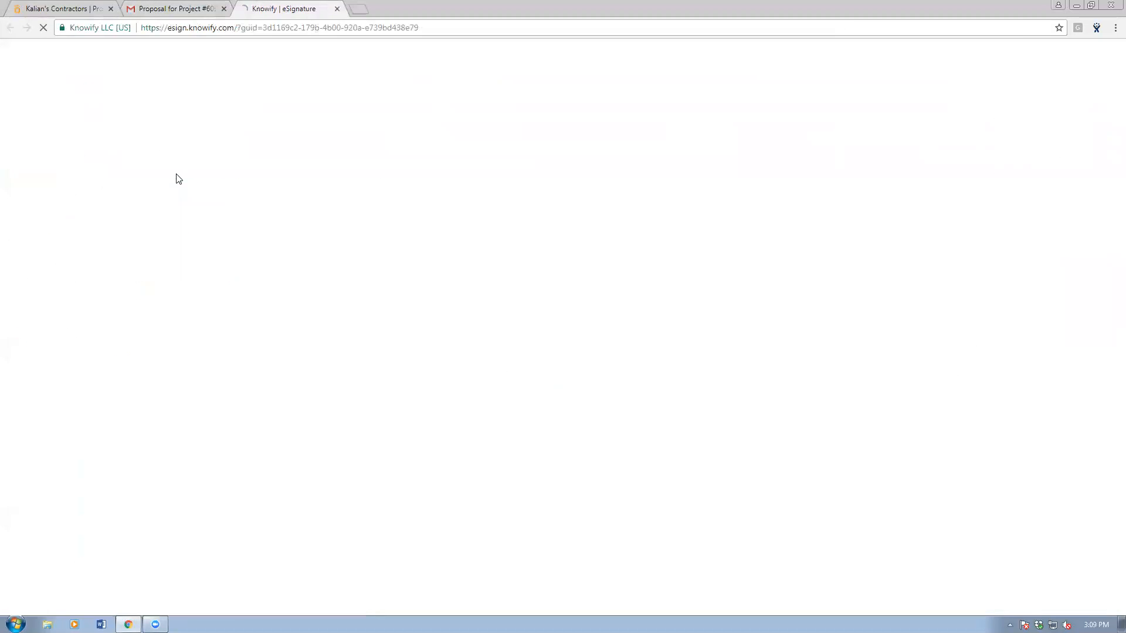
{"action": "scroll", "coordinate": [490, 305], "scroll_direction": "down", "scroll_amount": 2}
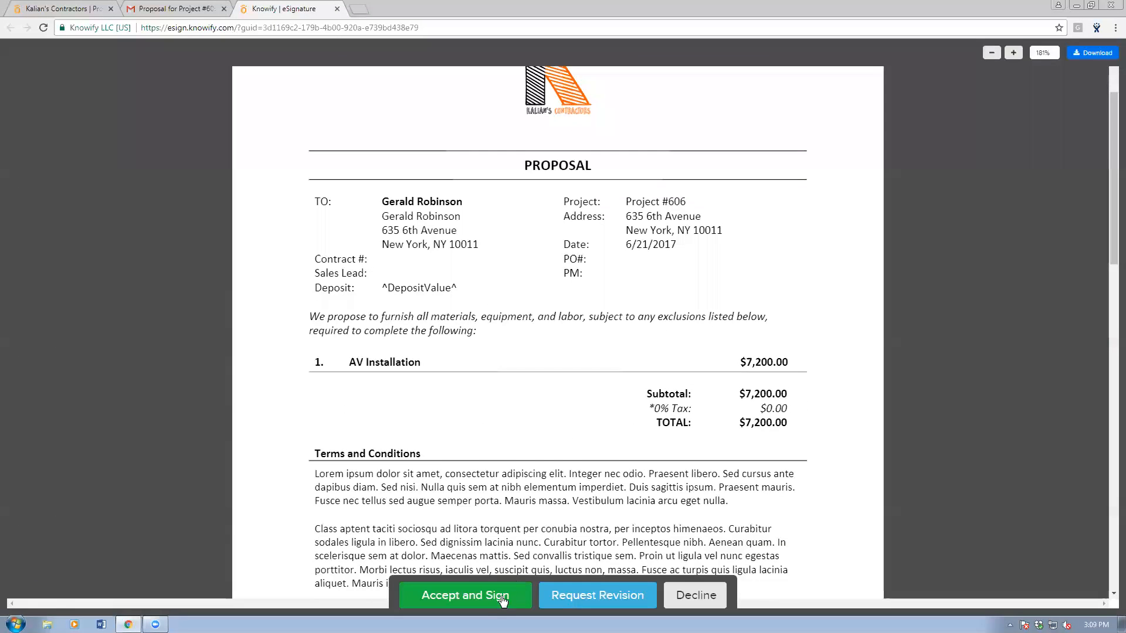
{"action": "left_click", "coordinate": [485, 601]}
Sign with the client's name, title Client and a software question, then close the tabs.
{"action": "left_click", "coordinate": [414, 521]}
{"action": "type", "text": "Terrin"}
{"action": "key", "text": "Tab"}
{"action": "type", "text": "Client"}
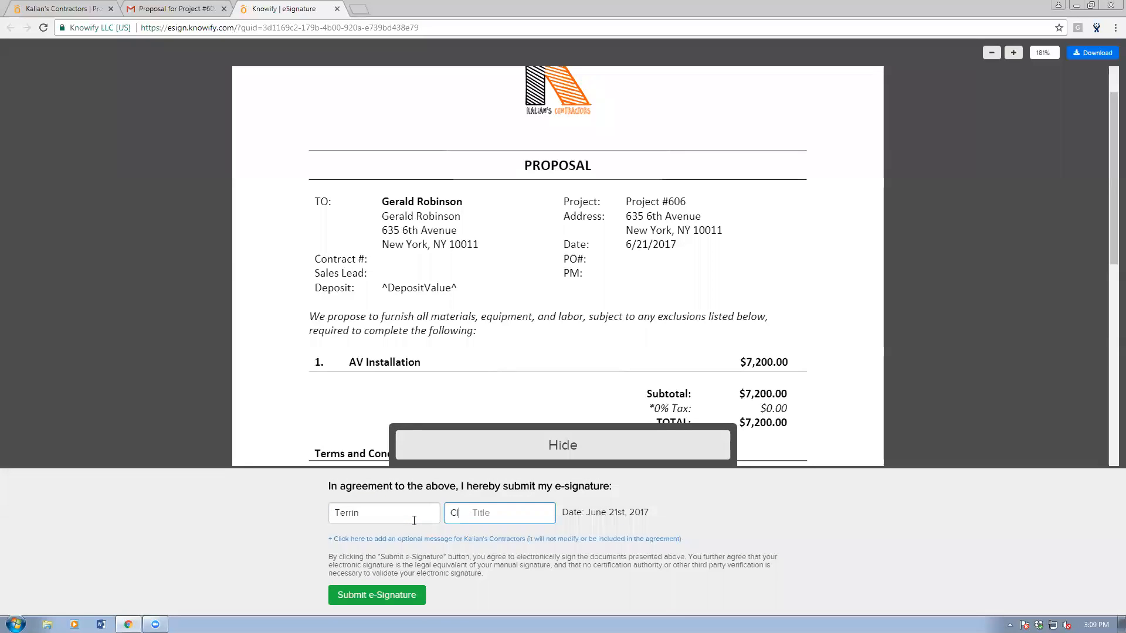
{"action": "left_click", "coordinate": [402, 537]}
{"action": "left_click", "coordinate": [361, 531]}
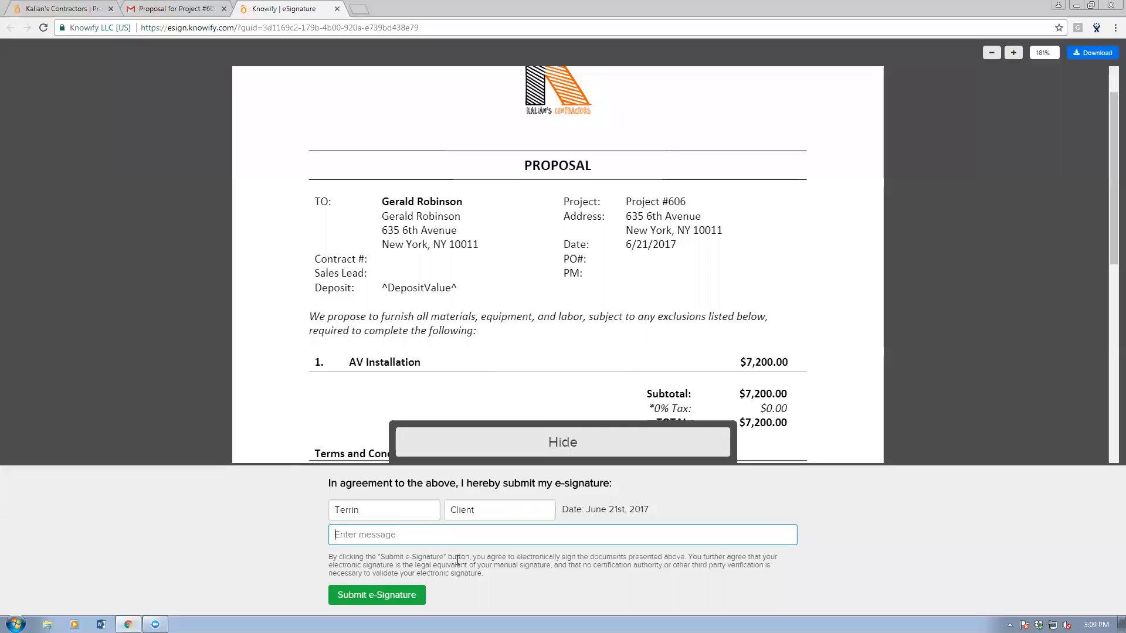
{"action": "type", "text": "This is "}
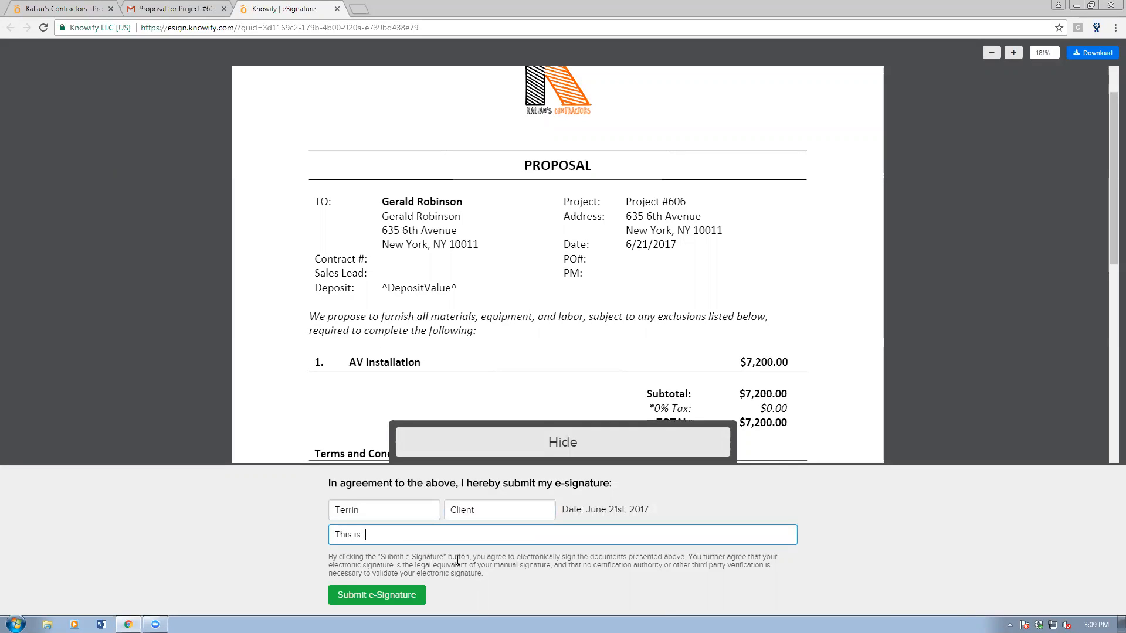
{"action": "type", "text": "a great proposal! What soft"}
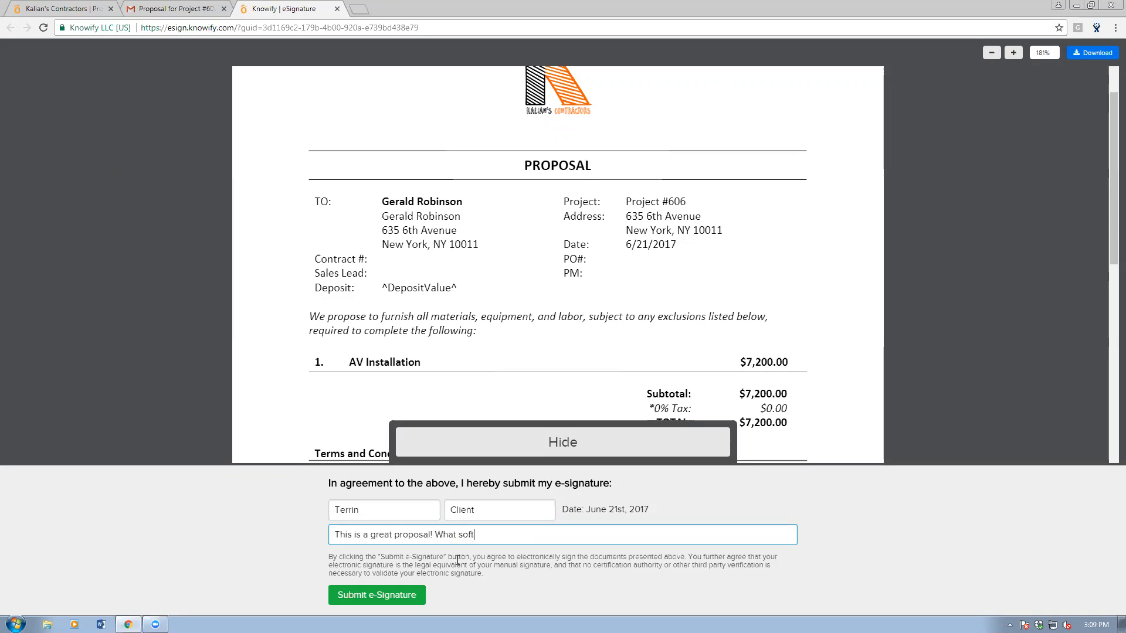
{"action": "type", "text": " you use?"}
{"action": "type", "text": "? Wa"}
{"action": "type", "text": " want in"}
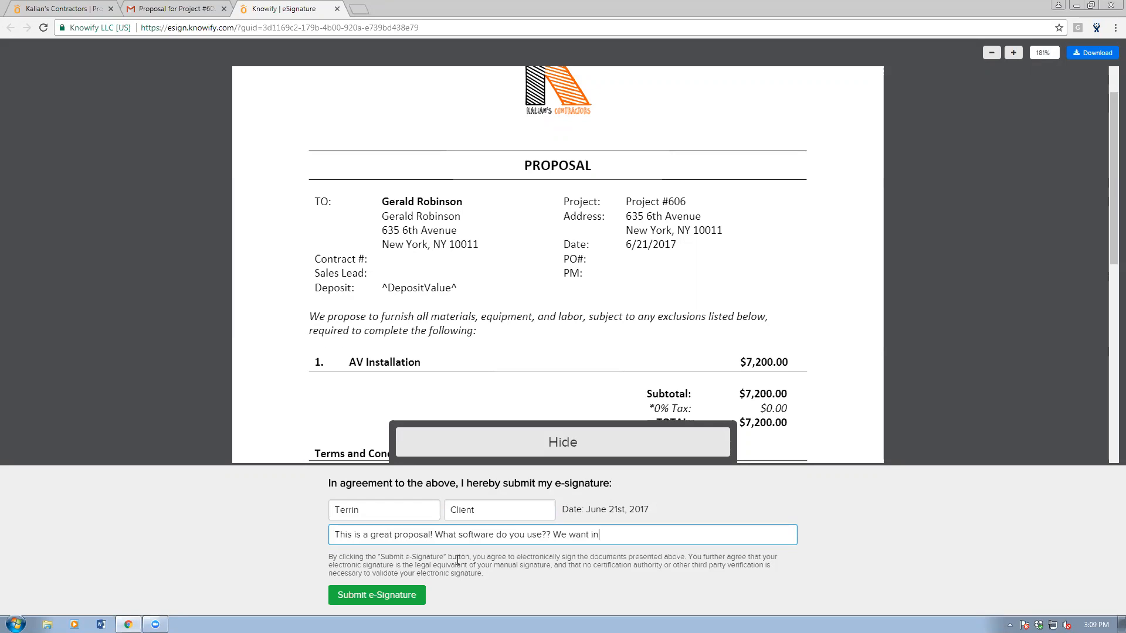
{"action": "left_click", "coordinate": [397, 604]}
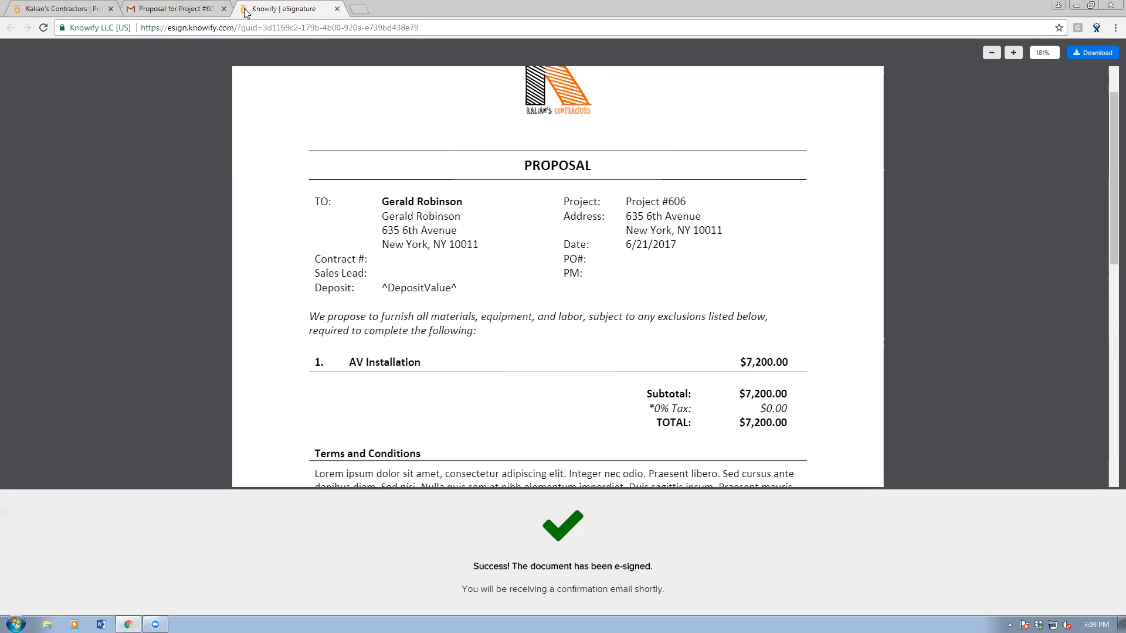
{"action": "middle_click", "coordinate": [275, 3]}
{"action": "middle_click", "coordinate": [207, 4]}
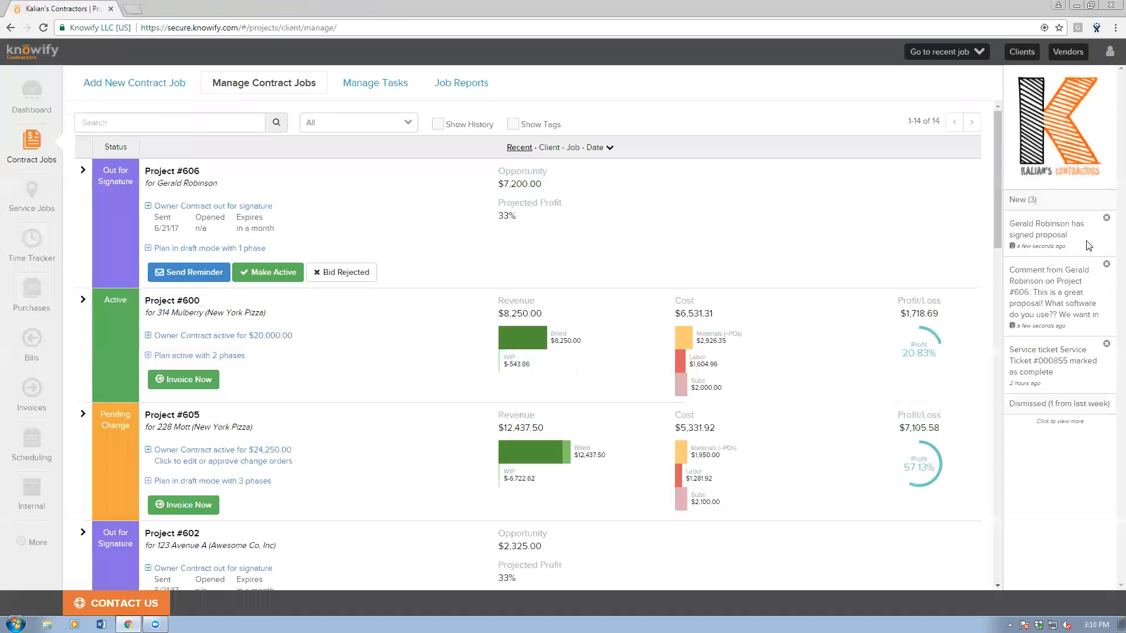
Open the signed Project #606 contract and load its activity showing the client's signature and comment.
{"action": "left_click", "coordinate": [1053, 239]}
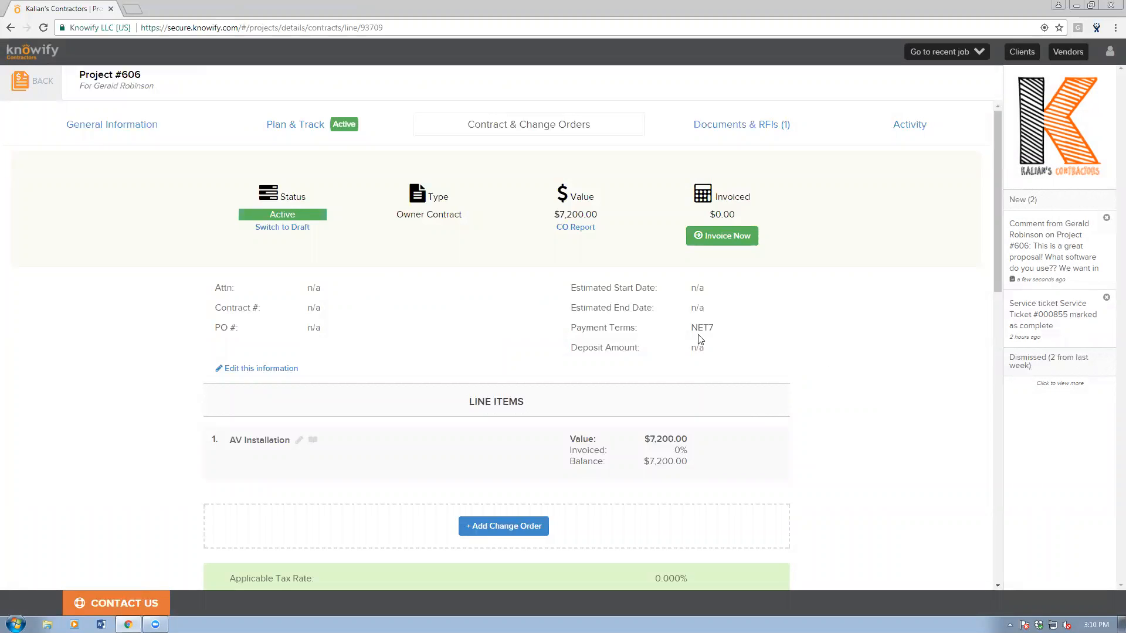
{"action": "scroll", "coordinate": [468, 336], "scroll_direction": "down", "scroll_amount": 15}
{"action": "left_click", "coordinate": [485, 529]}
{"action": "scroll", "coordinate": [462, 452], "scroll_direction": "down", "scroll_amount": 2}
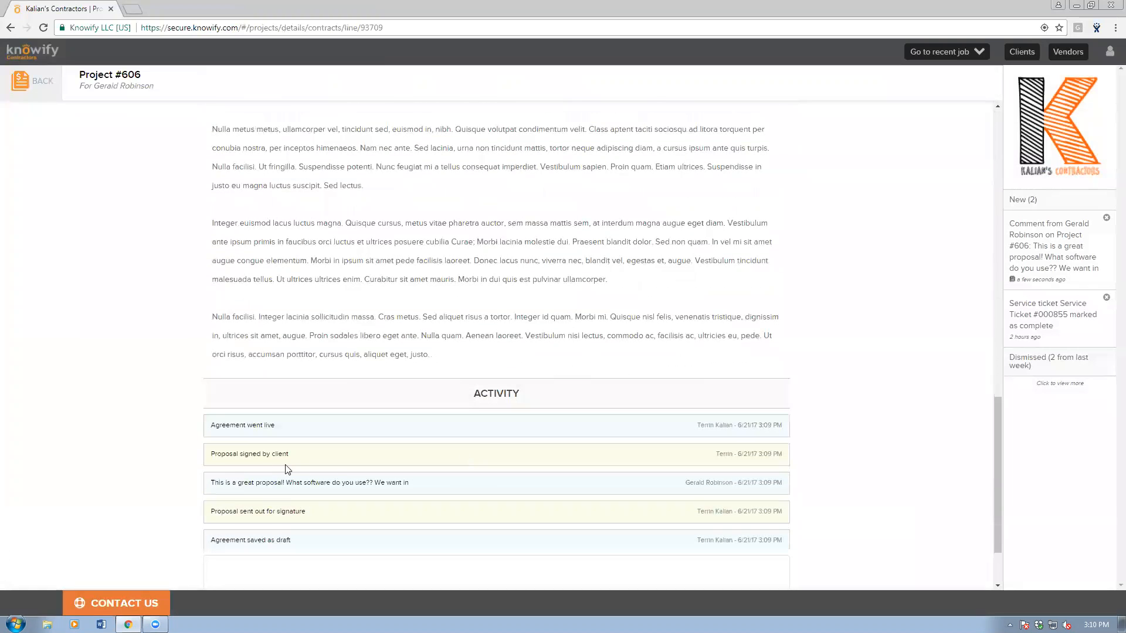
{"action": "left_click_drag", "start_coordinate": [211, 483], "coordinate": [782, 483]}
{"action": "left_click", "coordinate": [782, 483]}
{"action": "scroll", "coordinate": [543, 464], "scroll_direction": "up", "scroll_amount": 15}
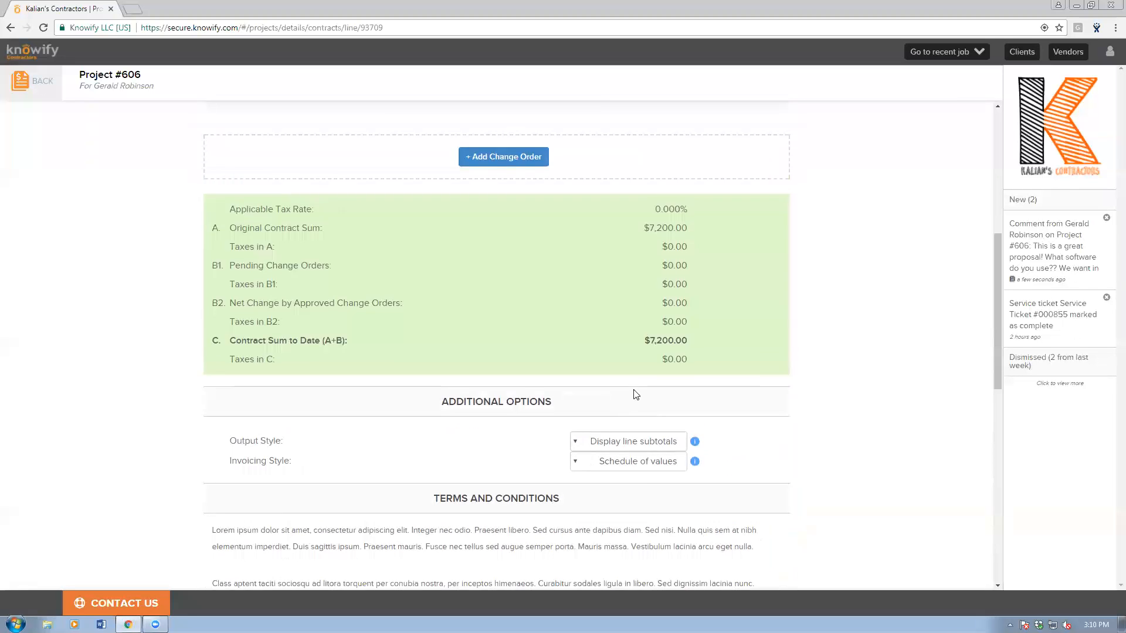
View the Invoice Email template under Admin Screen > Customize > Defaults, then return to the dashboard.
{"action": "left_click", "coordinate": [1110, 52]}
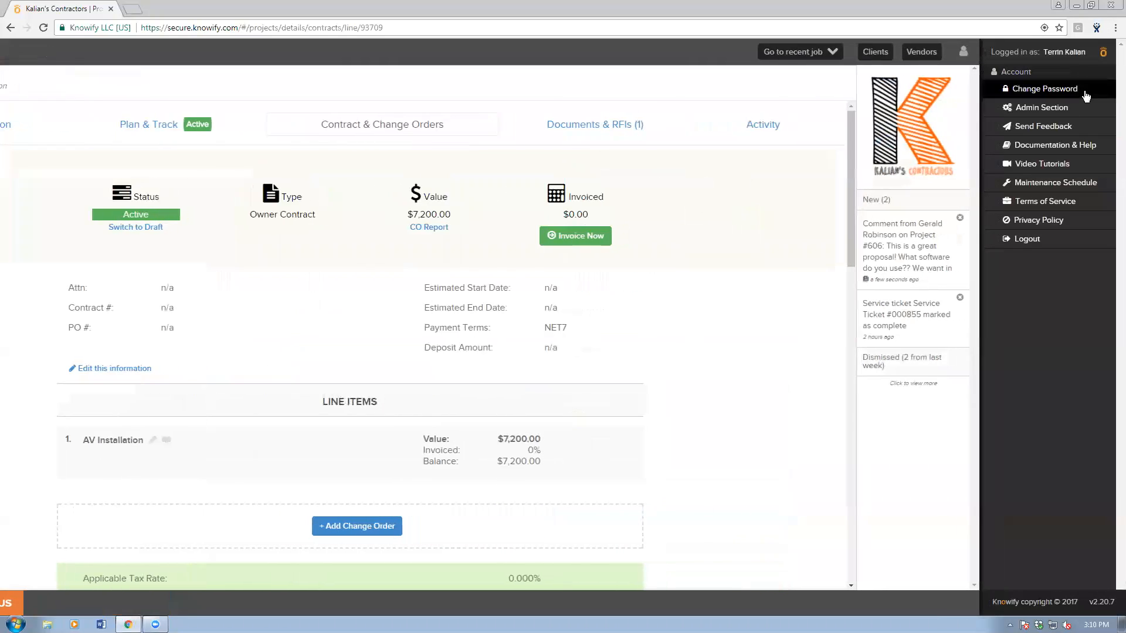
{"action": "left_click", "coordinate": [1072, 110]}
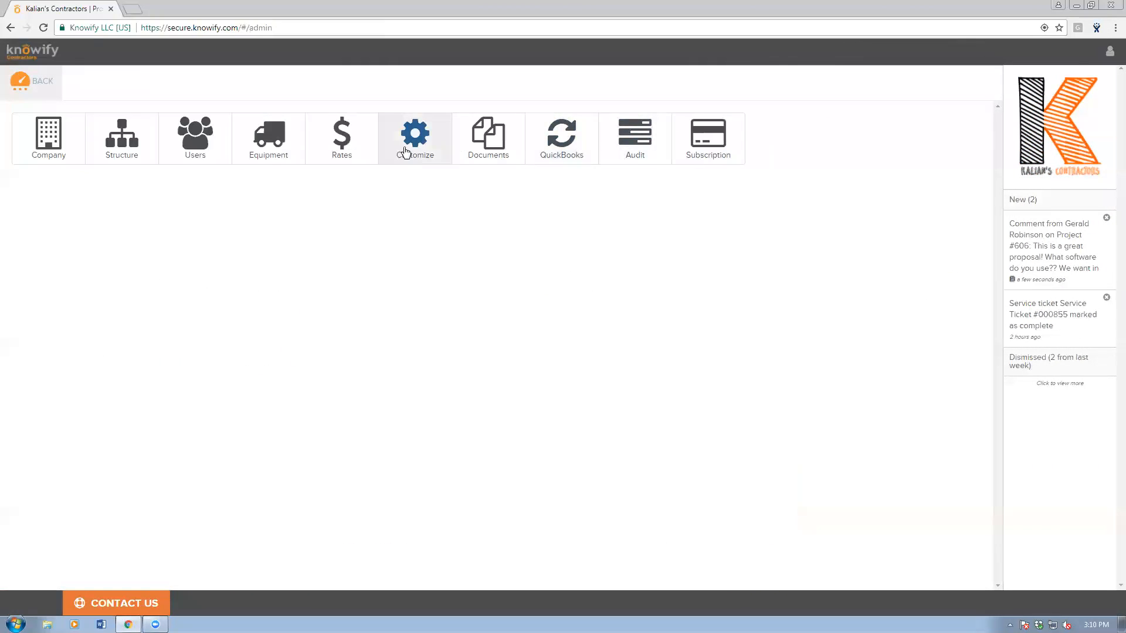
{"action": "double_click", "coordinate": [412, 147]}
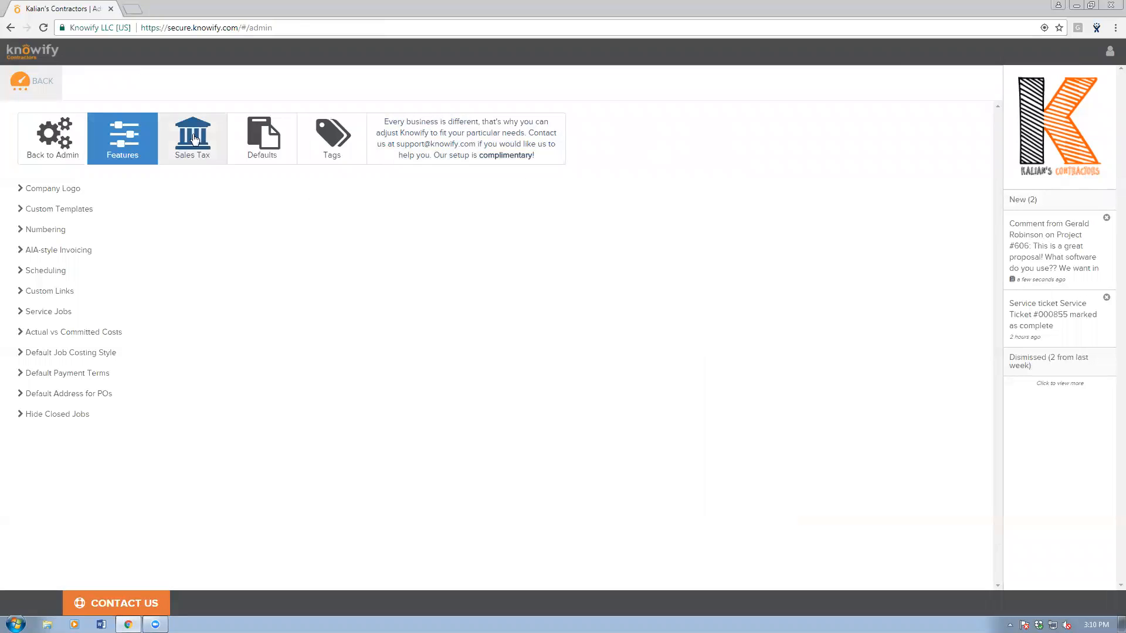
{"action": "left_click", "coordinate": [275, 146]}
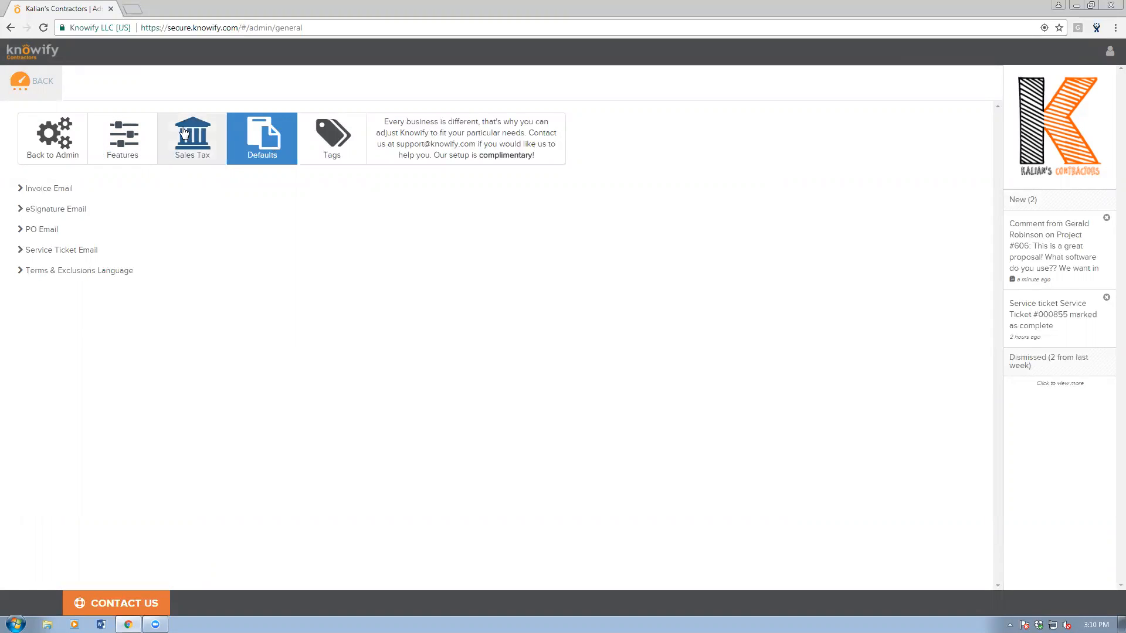
{"action": "left_click", "coordinate": [58, 189]}
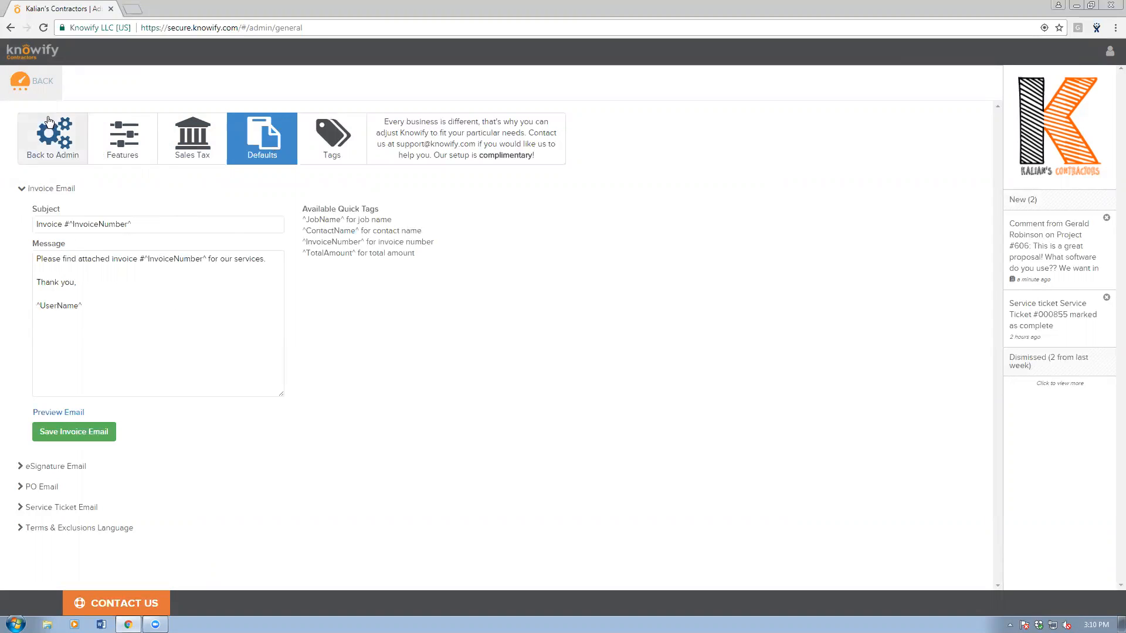
{"action": "left_click", "coordinate": [23, 82]}
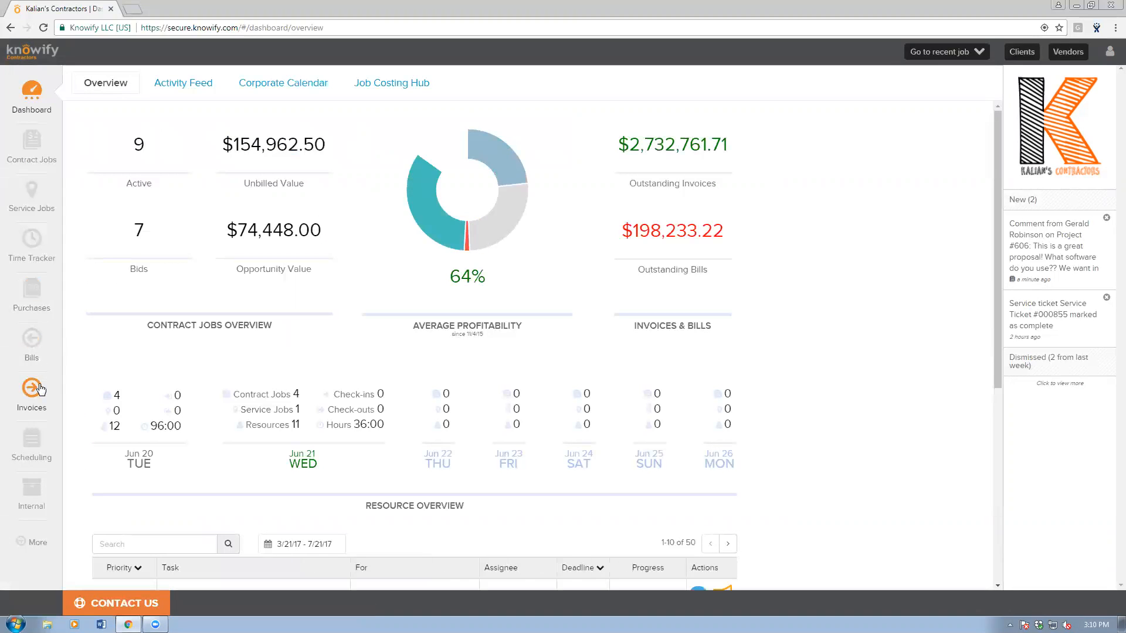
Create a new invoice for Project #600 billing Site Prep/Demolition at 100%.
{"action": "left_click", "coordinate": [31, 387]}
{"action": "left_click", "coordinate": [136, 87]}
{"action": "left_click", "coordinate": [140, 140]}
{"action": "left_click", "coordinate": [161, 235]}
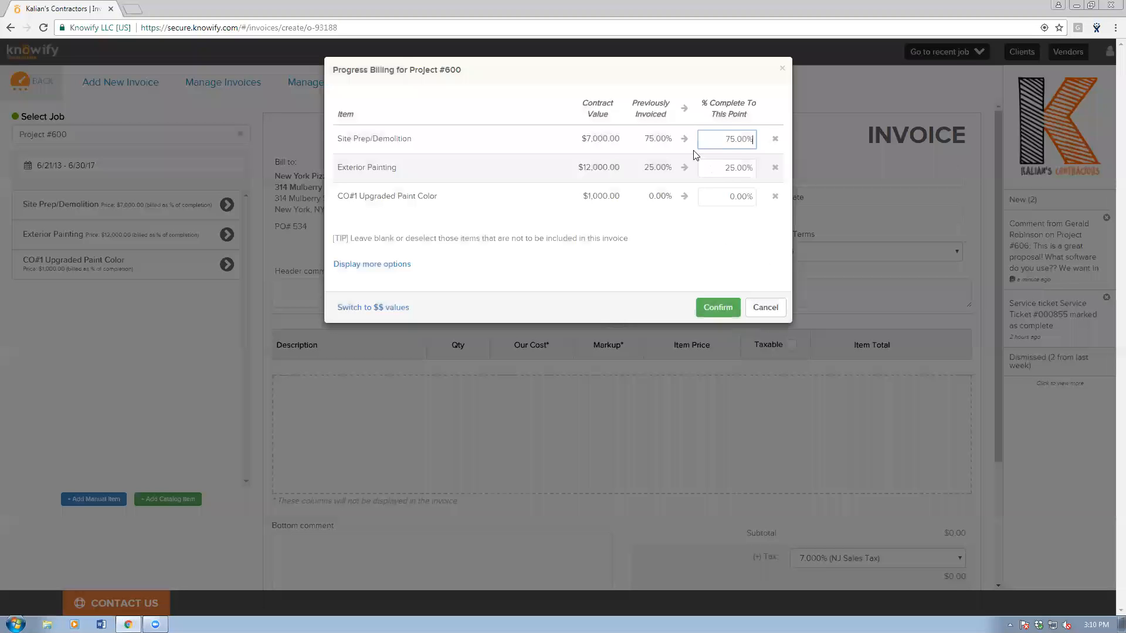
{"action": "left_click", "coordinate": [684, 140]}
{"action": "left_click", "coordinate": [717, 307]}
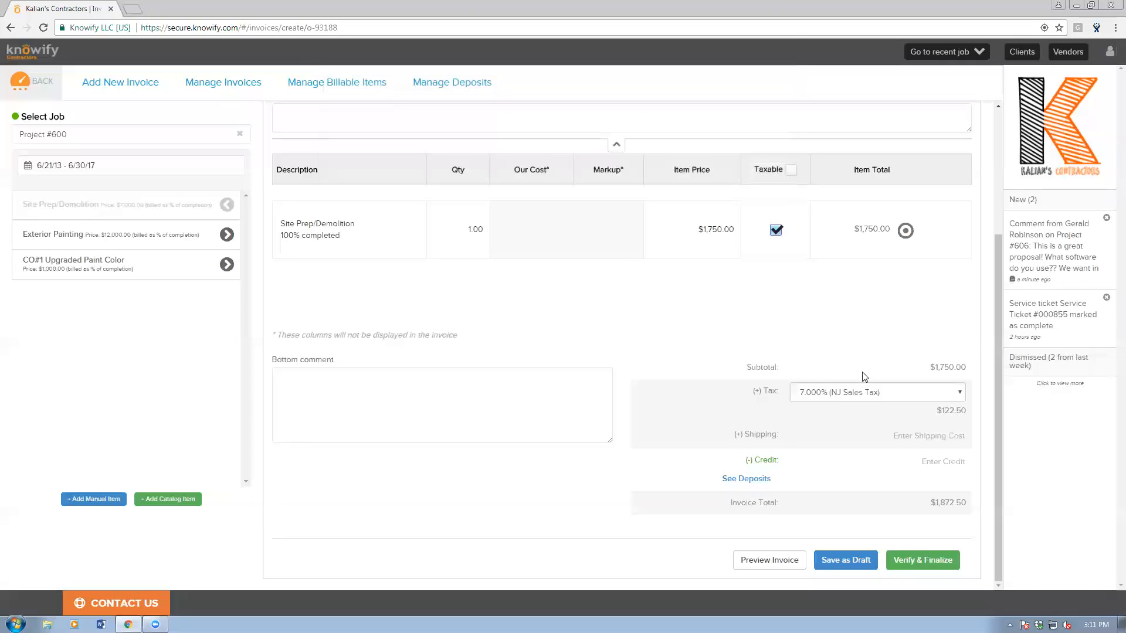
Verify and finalize invoice #901 with Send Email selected.
{"action": "left_click", "coordinate": [924, 559]}
{"action": "left_click", "coordinate": [399, 275]}
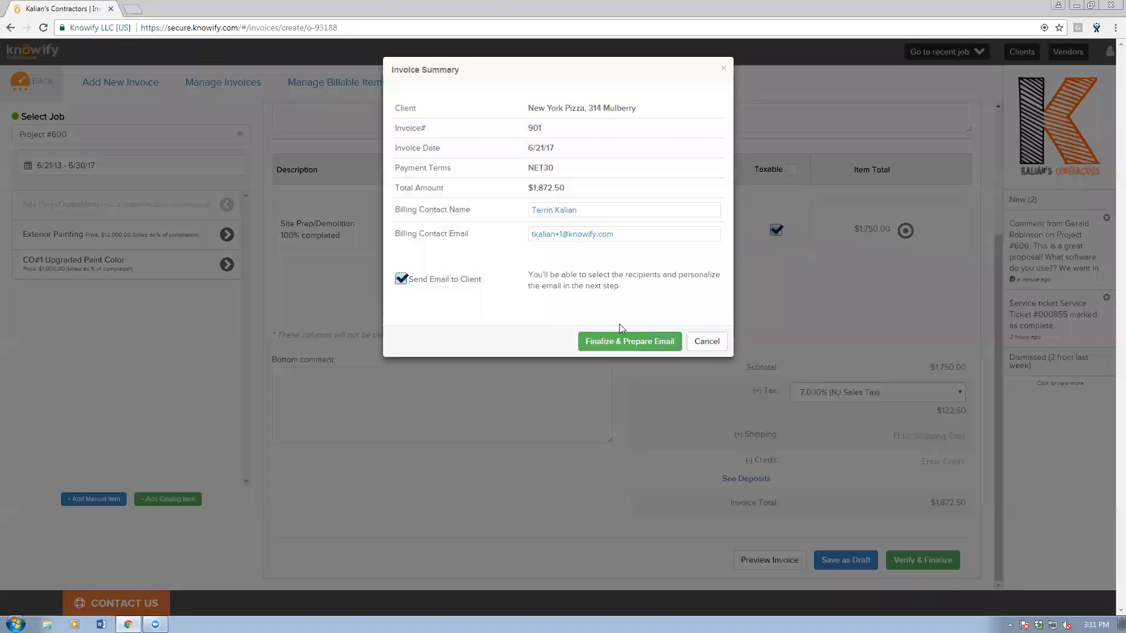
{"action": "left_click", "coordinate": [646, 338]}
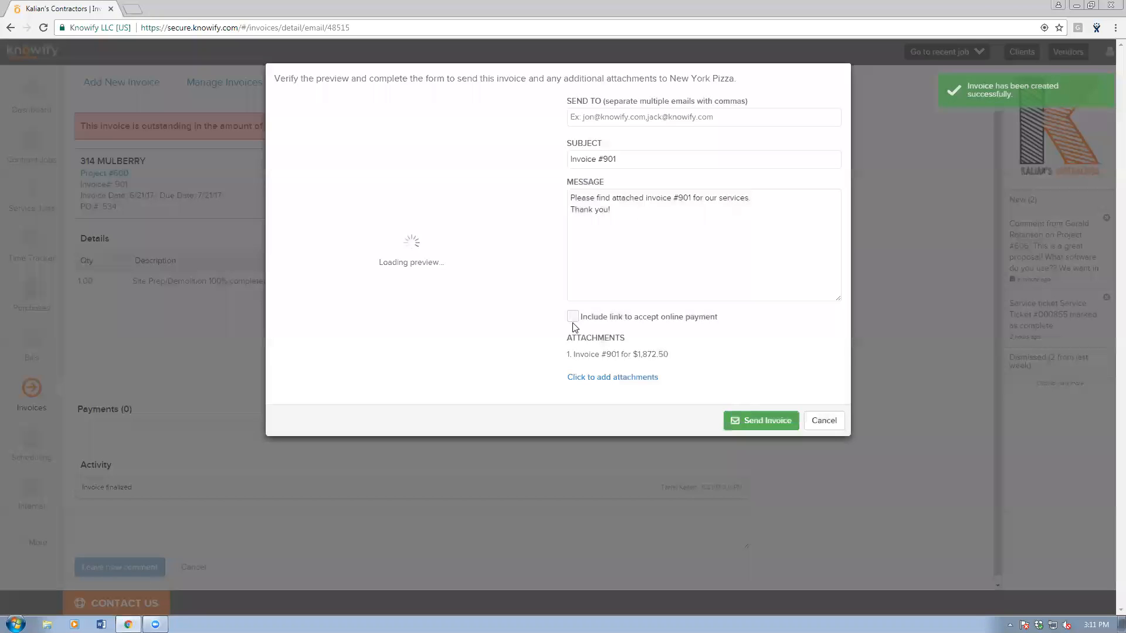
Include the online payment link, checking the ^PaymentLink^ placeholder in the message.
{"action": "left_click", "coordinate": [573, 320]}
{"action": "left_click_drag", "start_coordinate": [624, 223], "coordinate": [561, 222]}
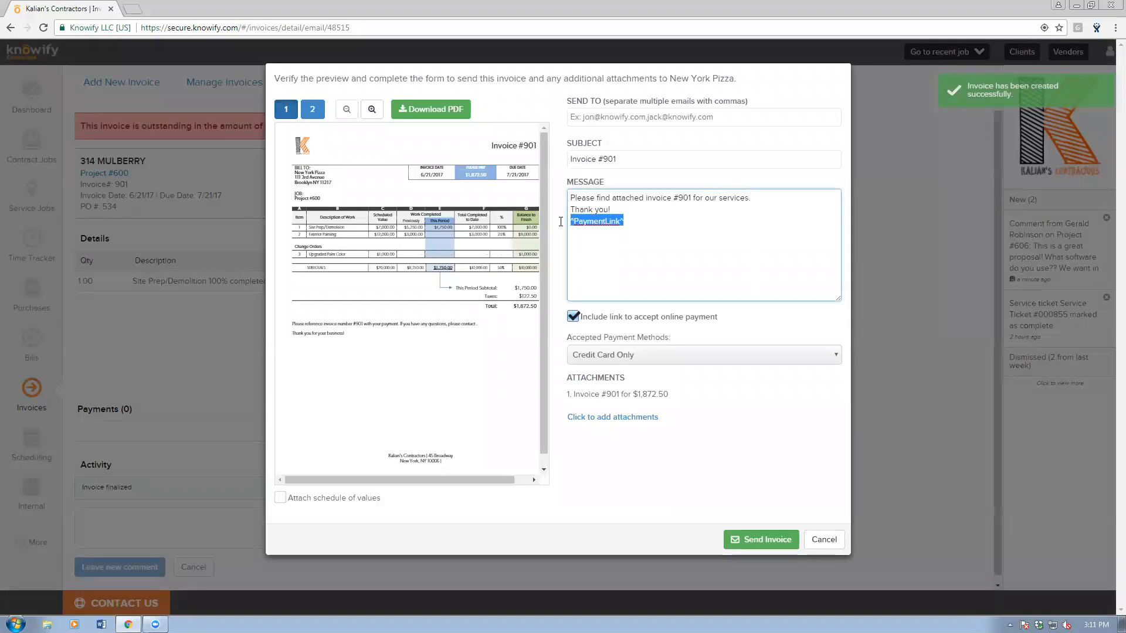
{"action": "left_click", "coordinate": [680, 233]}
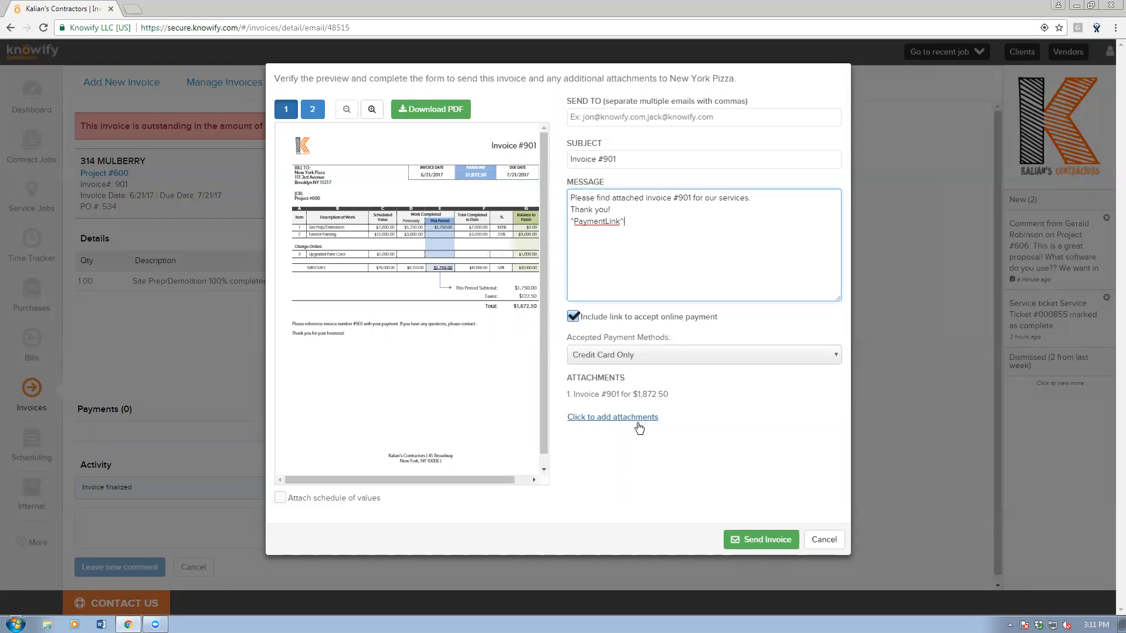
{"action": "left_click_drag", "start_coordinate": [624, 222], "coordinate": [552, 227]}
{"action": "left_click", "coordinate": [641, 231]}
Try attaching Invoice #896 - Project #600.pdf, remove it, and cancel the email.
{"action": "left_click", "coordinate": [648, 417]}
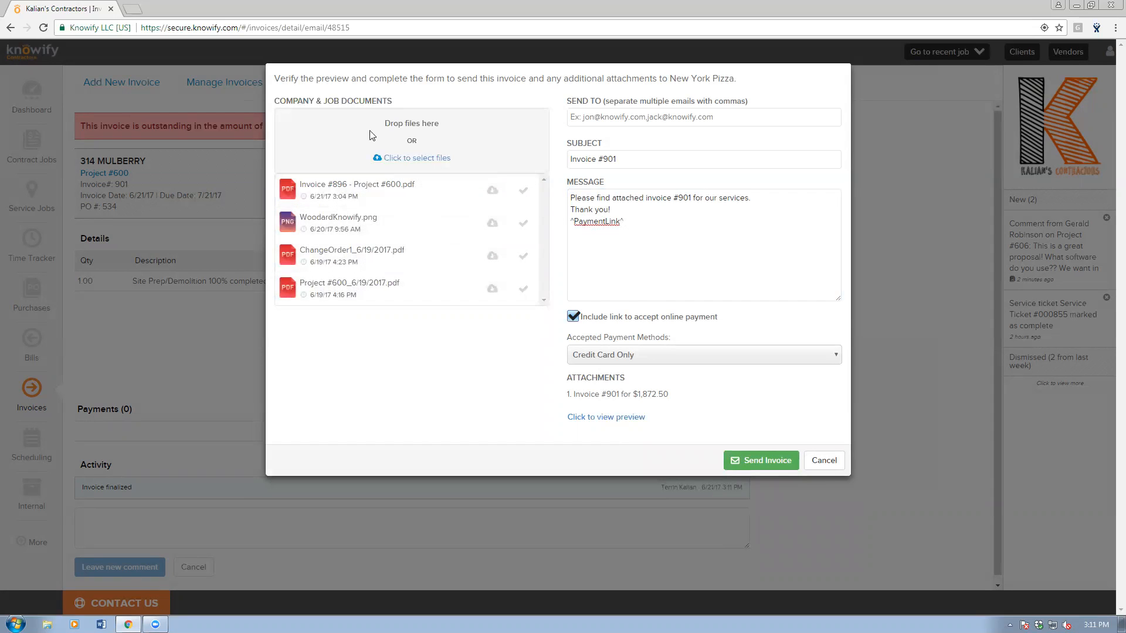
{"action": "left_click", "coordinate": [523, 191]}
{"action": "left_click", "coordinate": [524, 191]}
{"action": "left_click", "coordinate": [526, 194]}
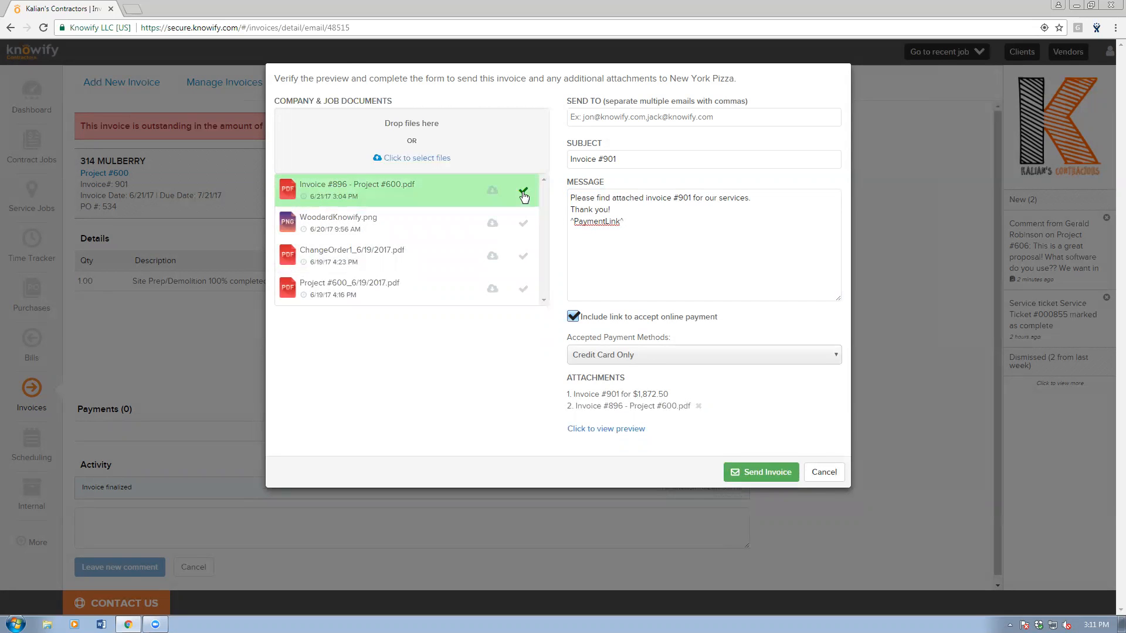
{"action": "left_click", "coordinate": [524, 192]}
{"action": "left_click", "coordinate": [823, 462]}
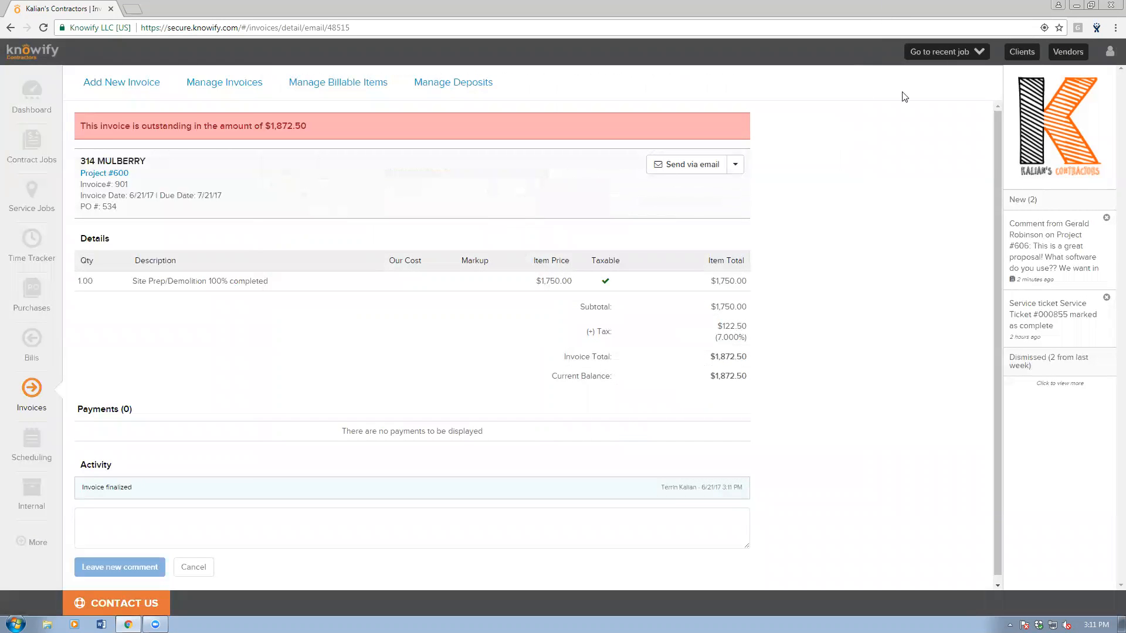
Open Manage Contract Jobs from the sidebar to see Projects #600 and #606 active.
{"action": "left_click", "coordinate": [39, 153]}
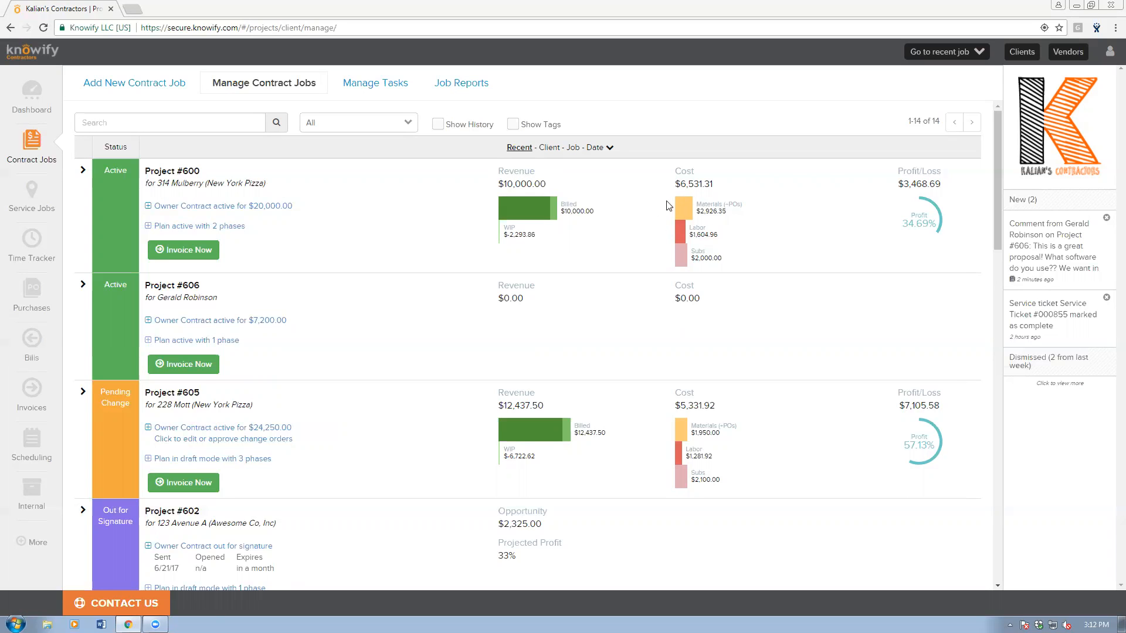
Check the Admin Section's Company Documents, 2 of 20 files including Invoice #896 - Project #600.pdf, then go back.
{"action": "left_click", "coordinate": [1109, 51]}
{"action": "left_click", "coordinate": [985, 109]}
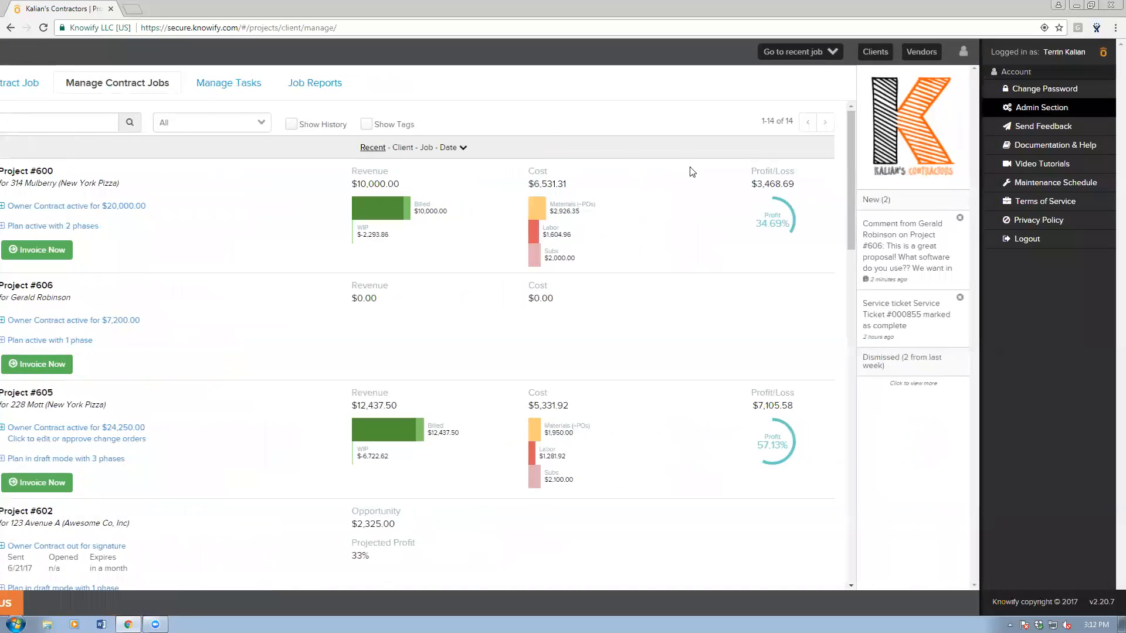
{"action": "left_click", "coordinate": [466, 132]}
{"action": "left_click_drag", "start_coordinate": [121, 190], "coordinate": [162, 194]}
{"action": "left_click", "coordinate": [161, 194]}
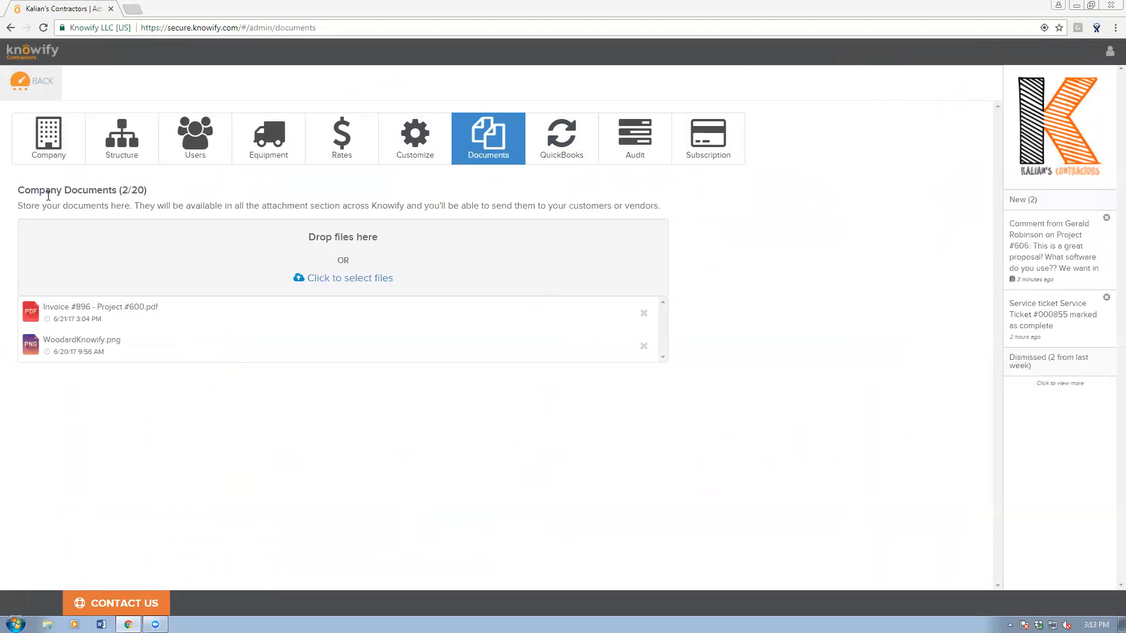
{"action": "left_click", "coordinate": [27, 85]}
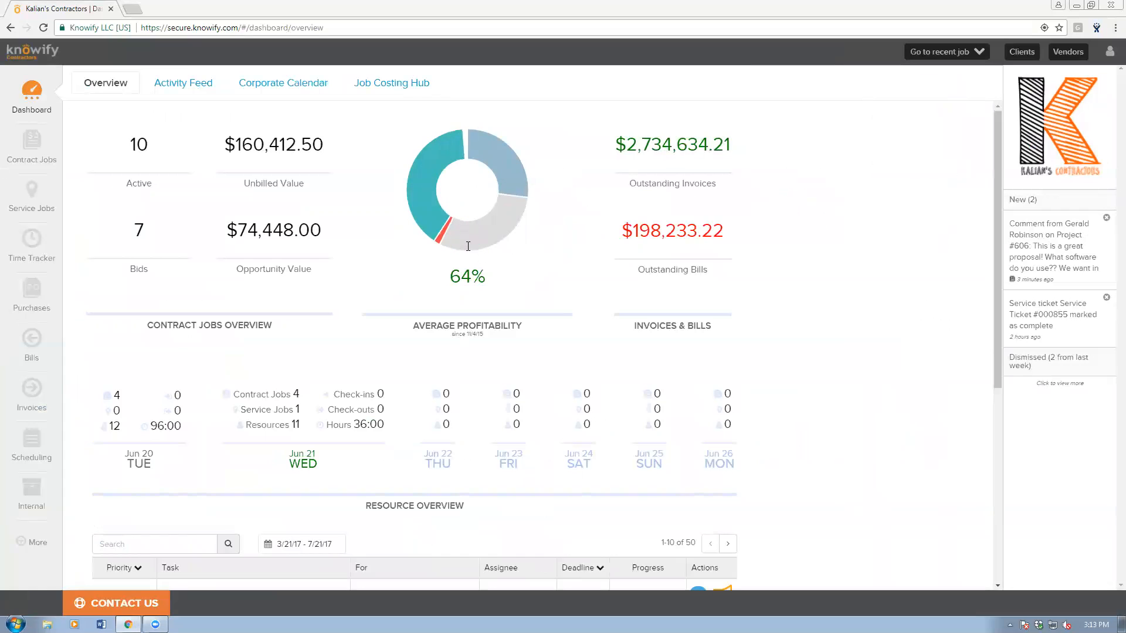
Show the job board with Project #605's phases expanded and service jobs included.
{"action": "left_click", "coordinate": [32, 455]}
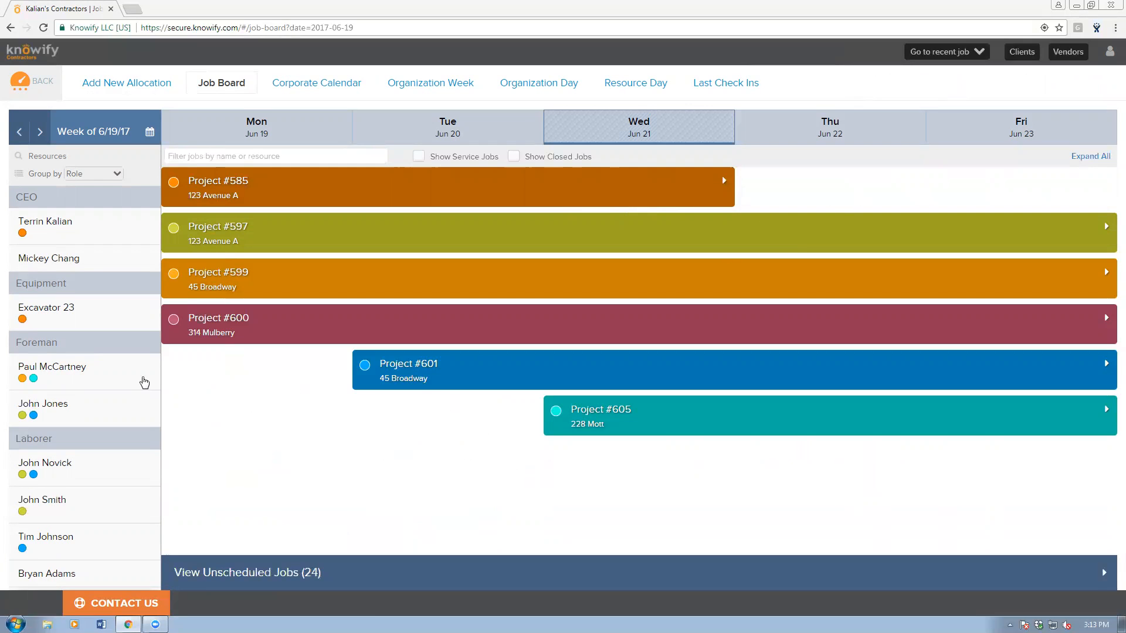
{"action": "left_click", "coordinate": [741, 415]}
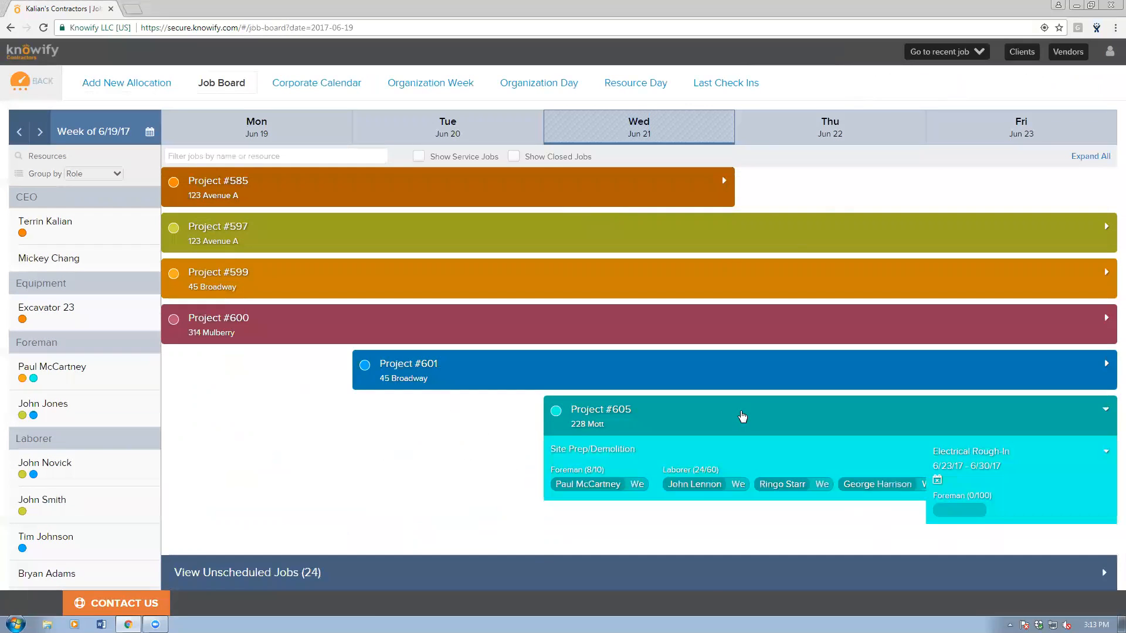
{"action": "scroll", "coordinate": [742, 416], "scroll_direction": "down", "scroll_amount": 3}
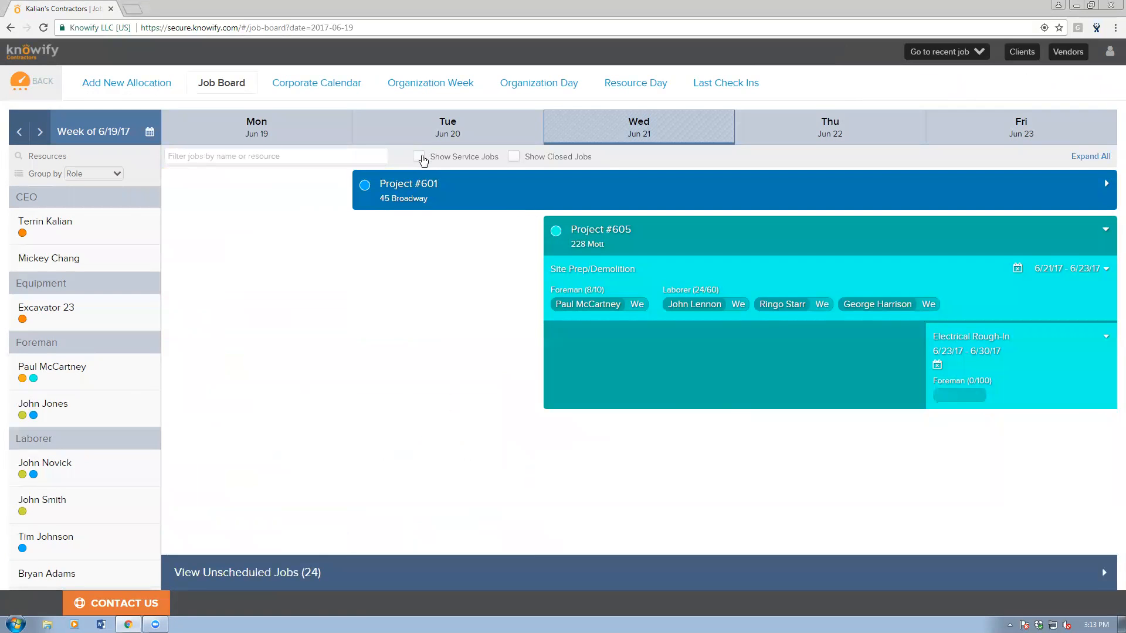
{"action": "left_click", "coordinate": [419, 155]}
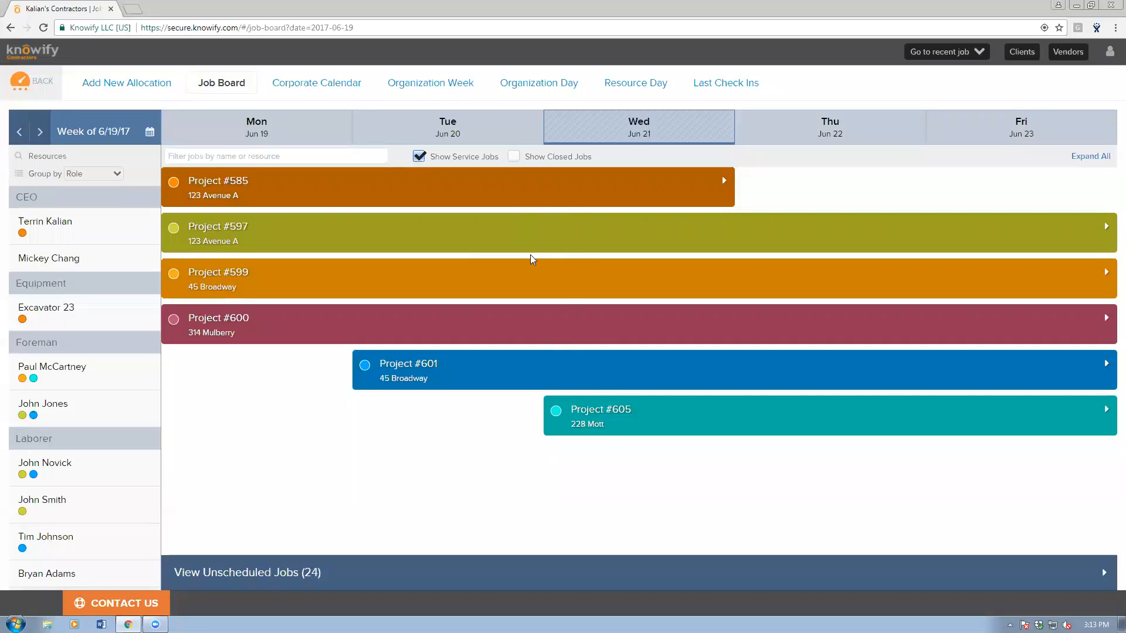
Select a foreman and two laborers from the resource list for the service ticket.
{"action": "scroll", "coordinate": [93, 454], "scroll_direction": "down", "scroll_amount": 2}
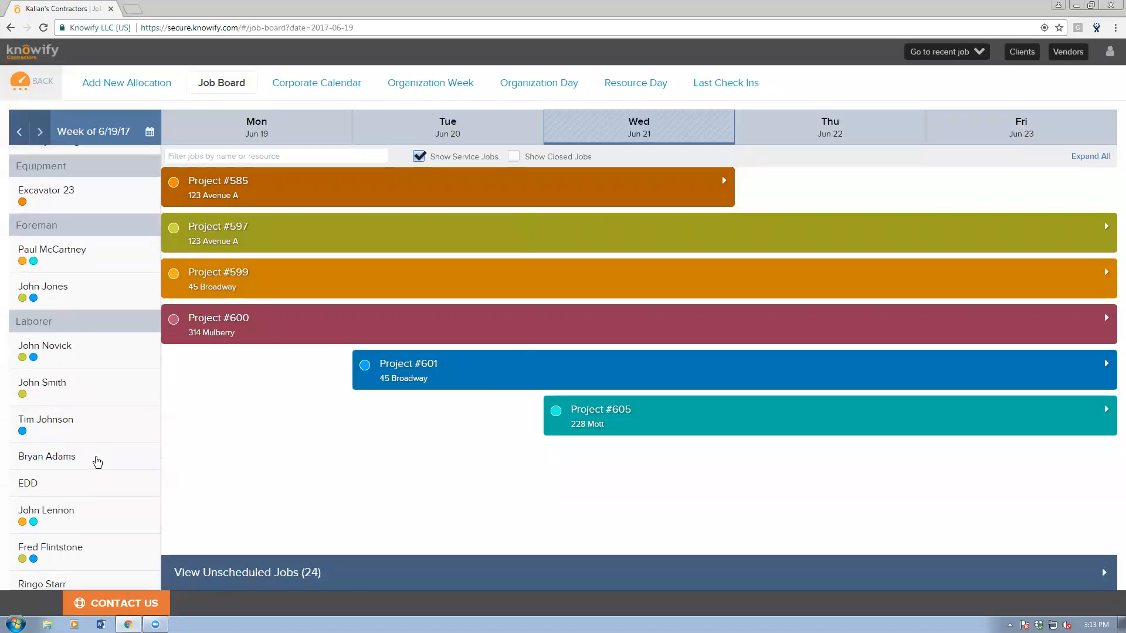
{"action": "left_click", "coordinate": [97, 297]}
{"action": "left_click", "coordinate": [100, 456]}
{"action": "scroll", "coordinate": [103, 484], "scroll_direction": "down", "scroll_amount": 1}
{"action": "left_click", "coordinate": [112, 483]}
{"action": "left_click", "coordinate": [111, 500]}
{"action": "left_click", "coordinate": [109, 507]}
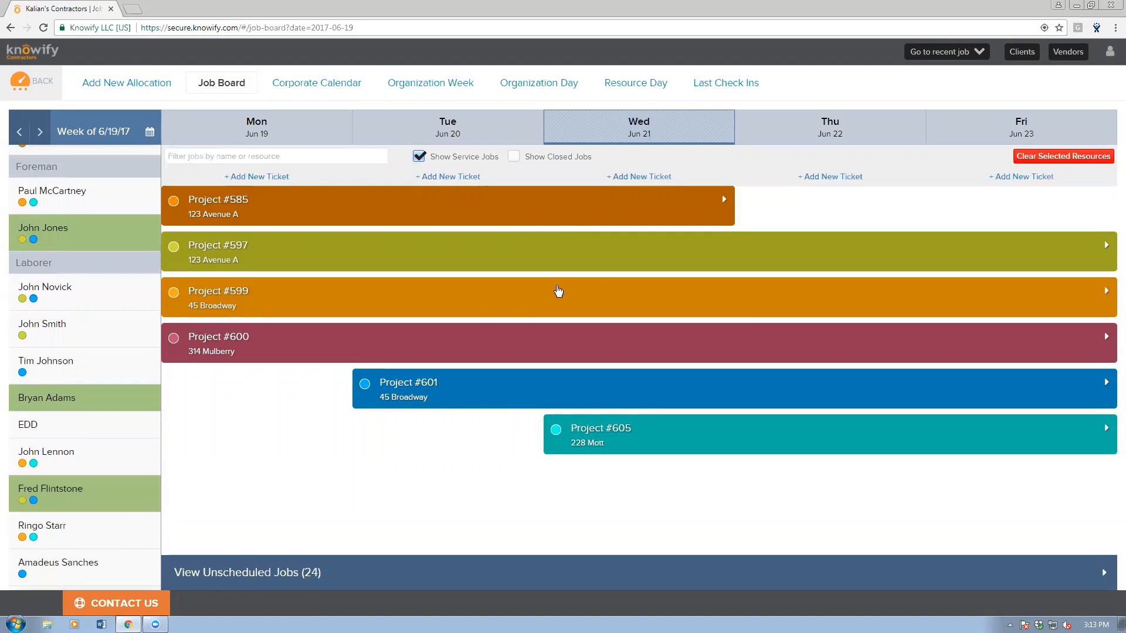
{"action": "left_click", "coordinate": [823, 183]}
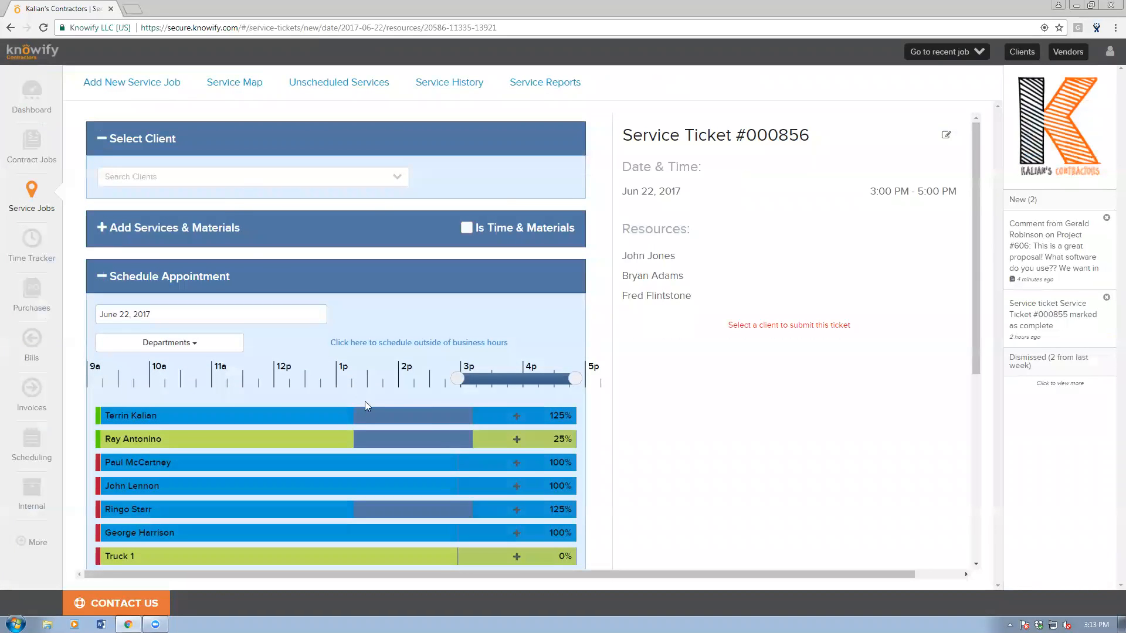
{"action": "left_click_drag", "start_coordinate": [495, 376], "coordinate": [279, 378]}
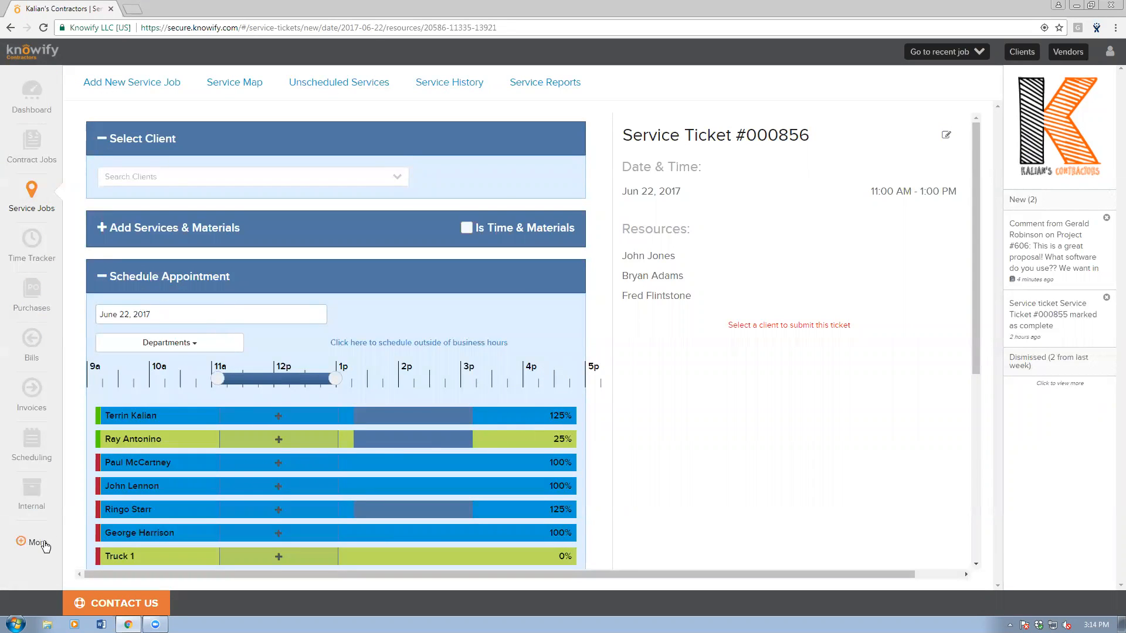
{"action": "left_click", "coordinate": [32, 448]}
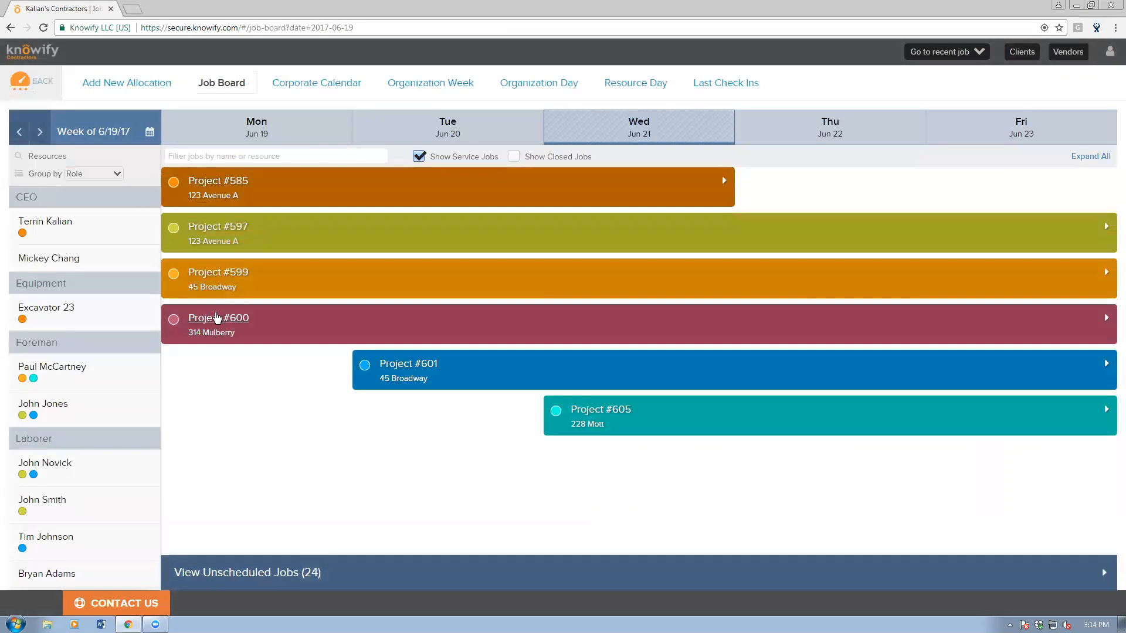
{"action": "left_click", "coordinate": [111, 502]}
{"action": "left_click", "coordinate": [111, 469]}
{"action": "left_click", "coordinate": [109, 412]}
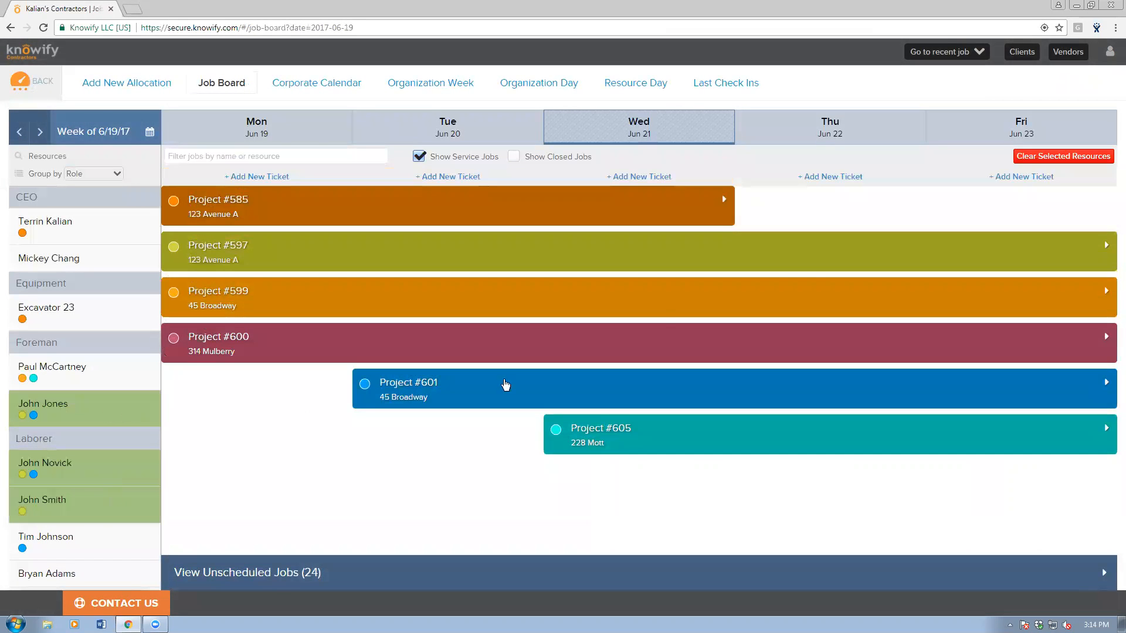
{"action": "left_click", "coordinate": [1029, 177]}
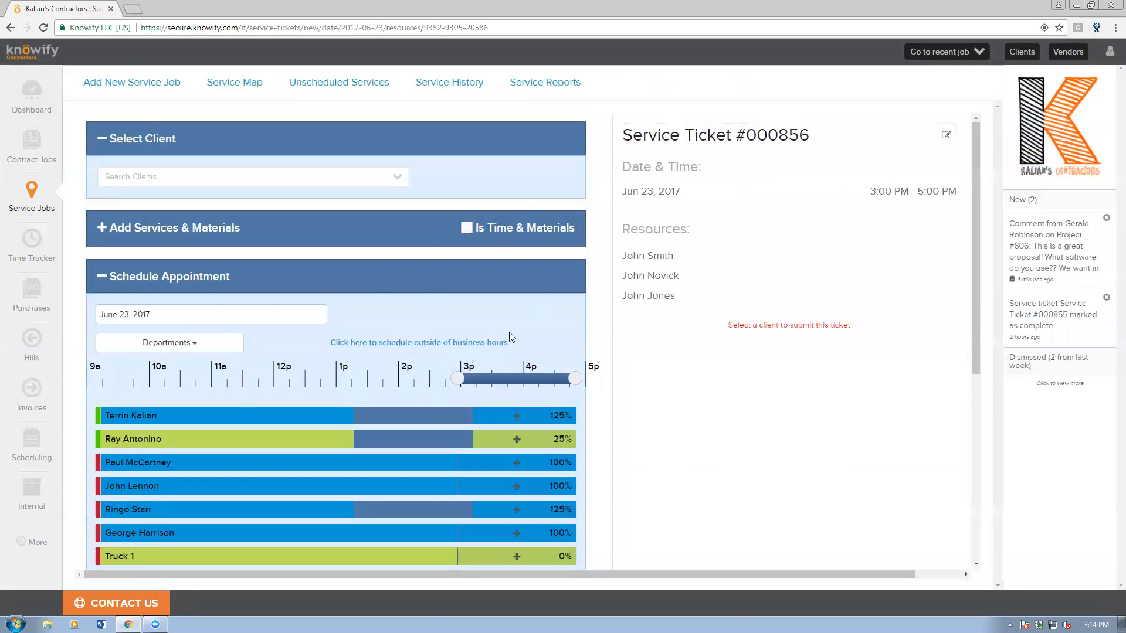
{"action": "left_click_drag", "start_coordinate": [521, 382], "coordinate": [431, 373]}
{"action": "scroll", "coordinate": [276, 418], "scroll_direction": "down", "scroll_amount": 5}
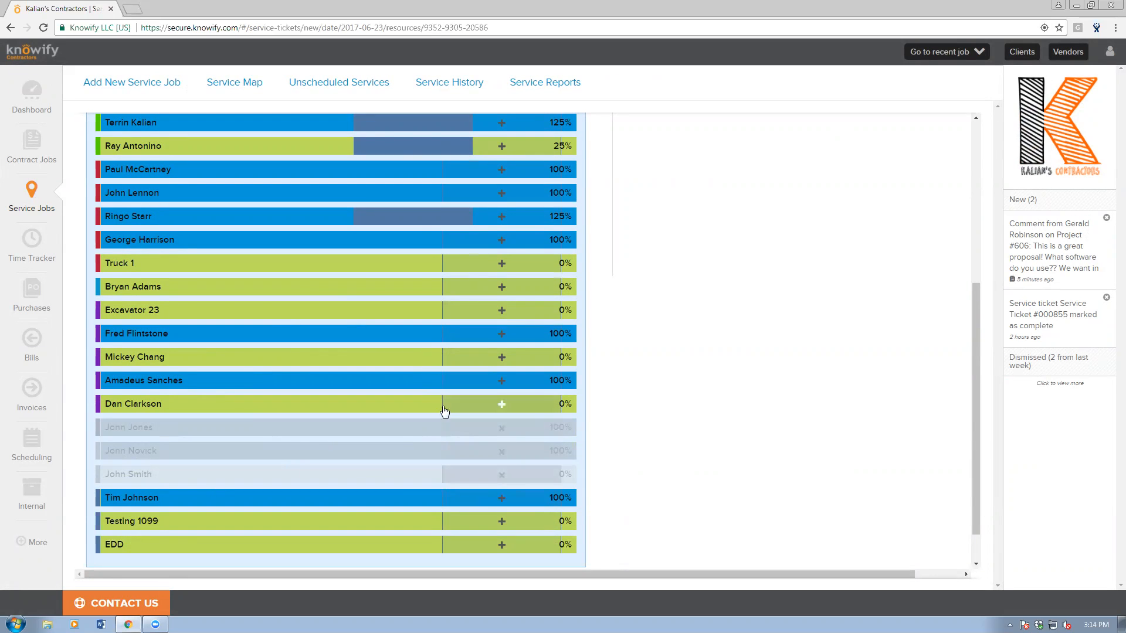
{"action": "scroll", "coordinate": [442, 409], "scroll_direction": "down", "scroll_amount": 1}
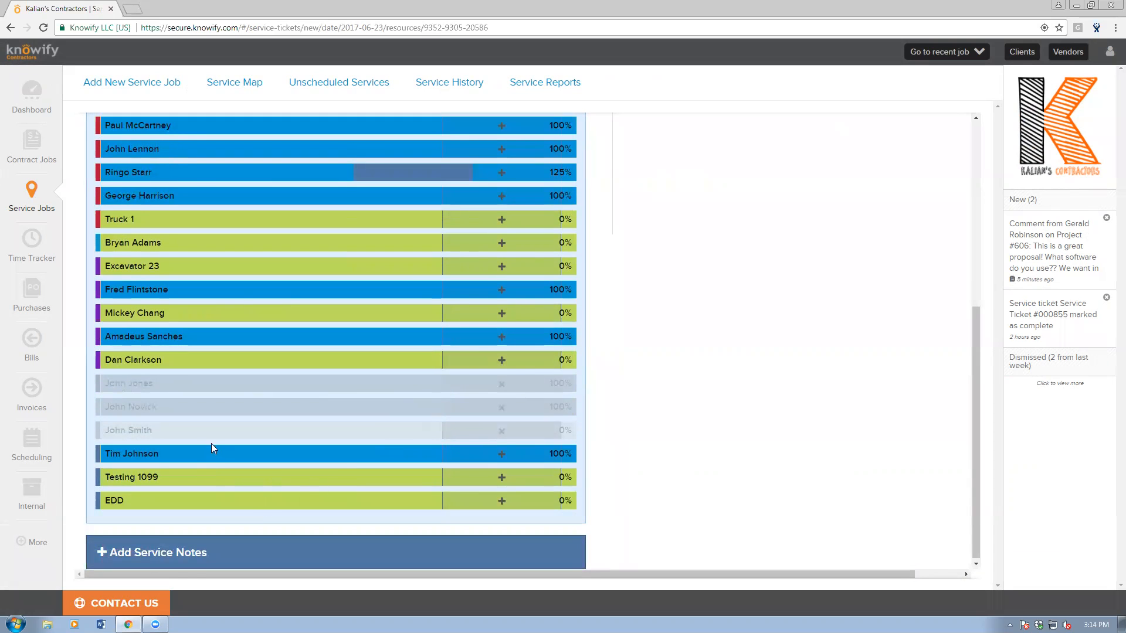
{"action": "left_click", "coordinate": [24, 465]}
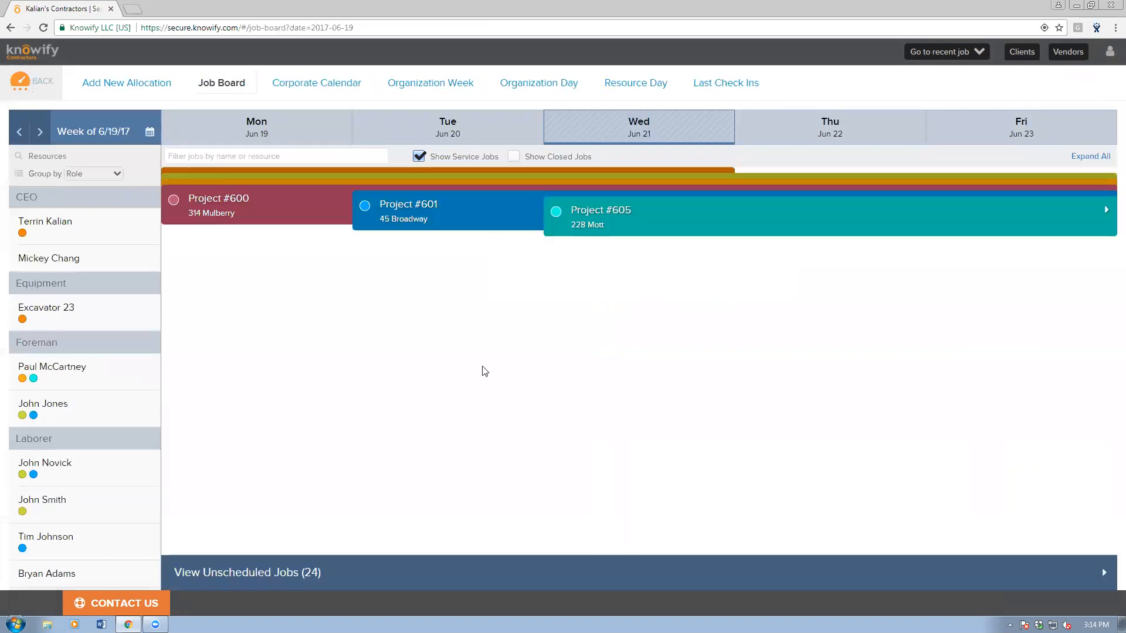